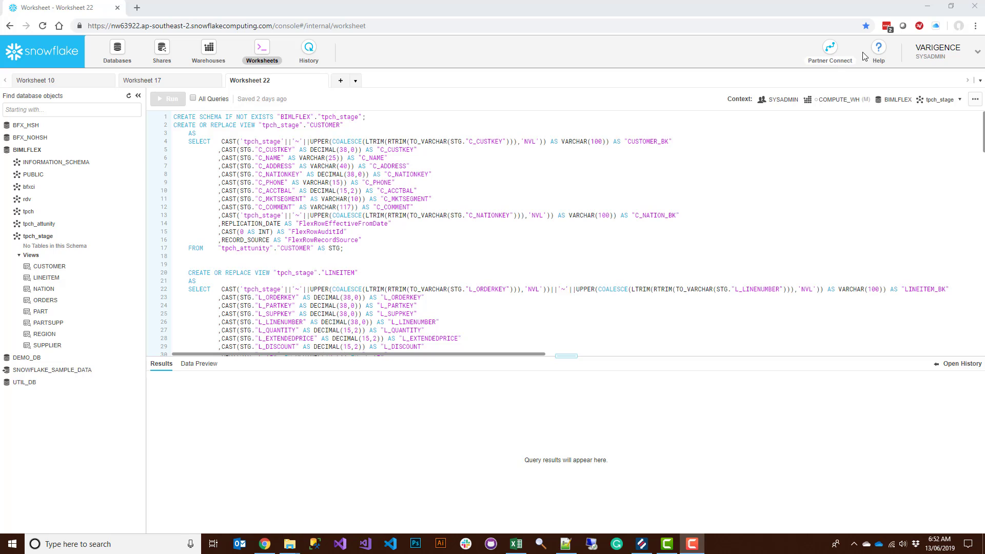
# Open the Snowflake Repository from the ODBC Driver section of the Snowflake downloads
pyautogui.click(879, 49)
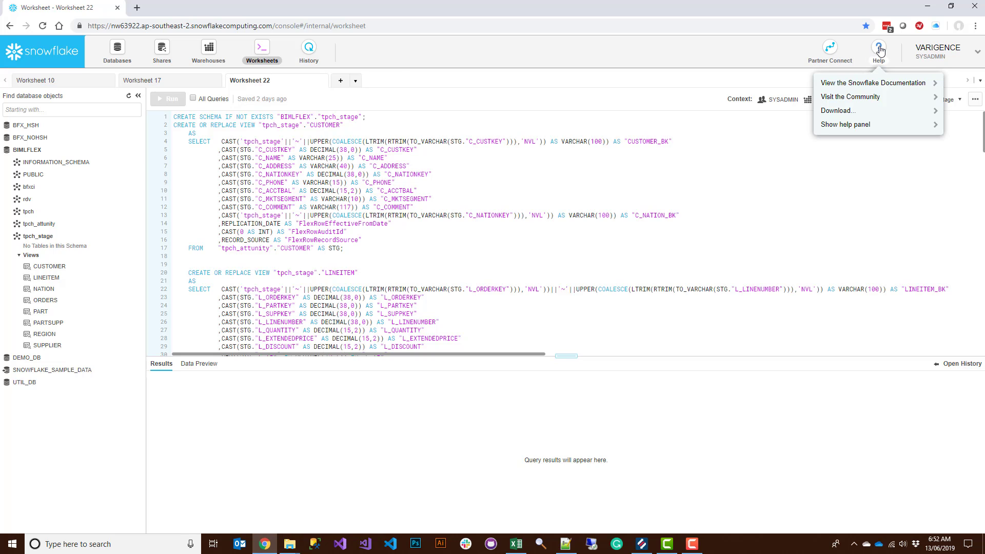
pyautogui.click(868, 111)
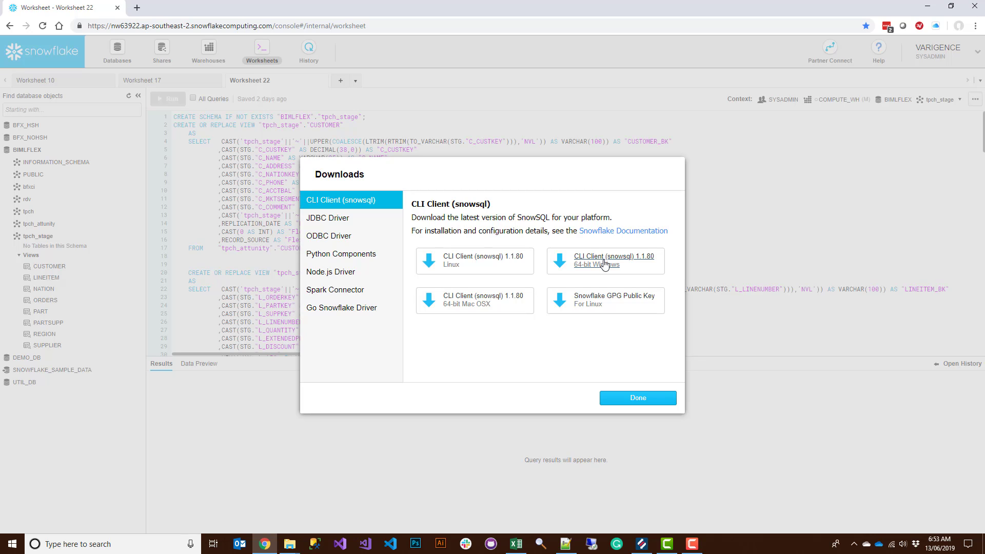
pyautogui.click(343, 237)
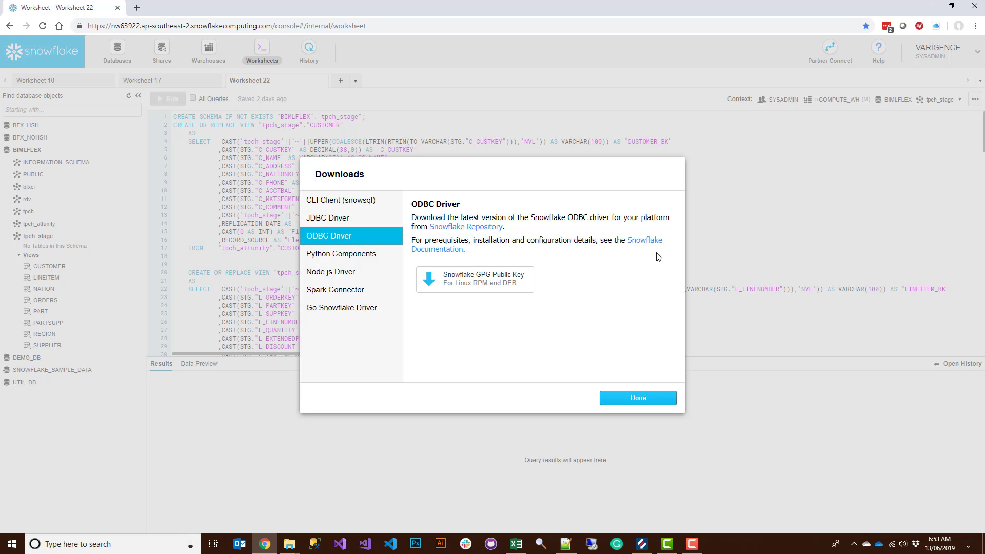
pyautogui.click(479, 232)
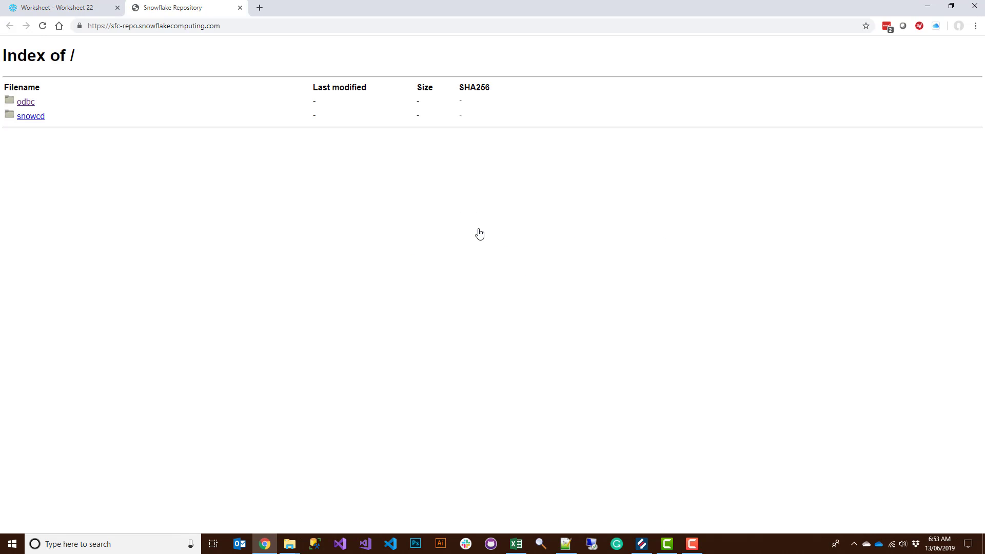
# Browse the repository's odbc folder, examining the win32 and win64 driver directories
pyautogui.click(25, 103)
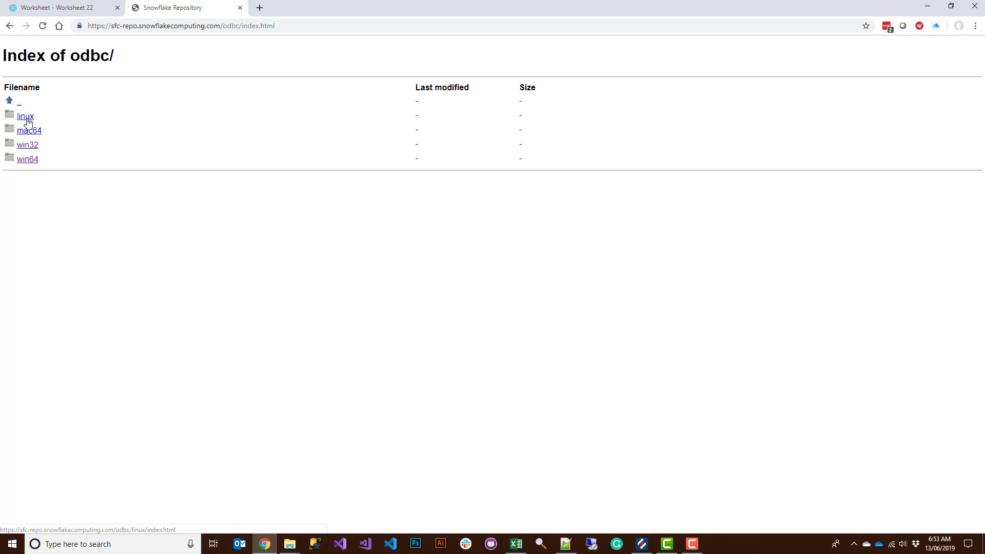
pyautogui.click(24, 147)
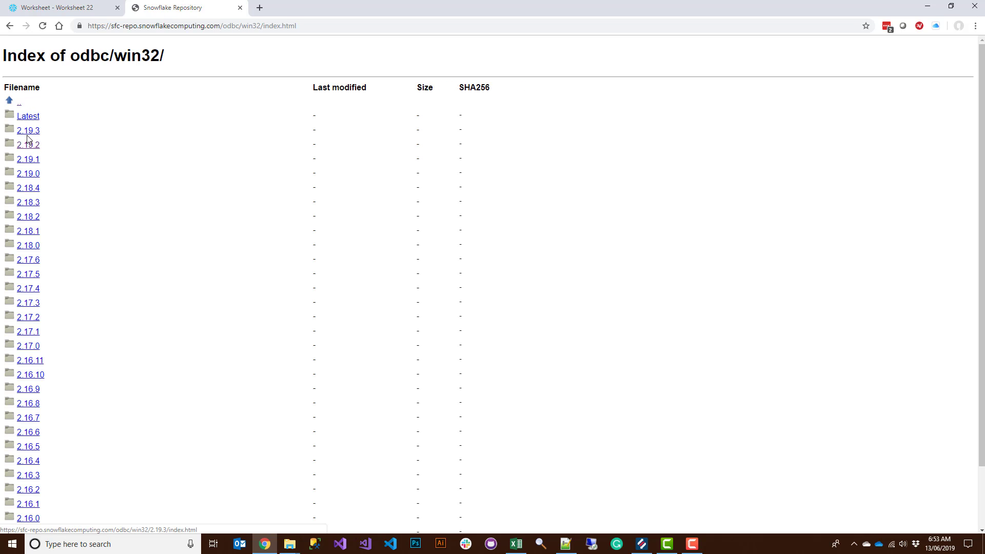
pyautogui.click(10, 26)
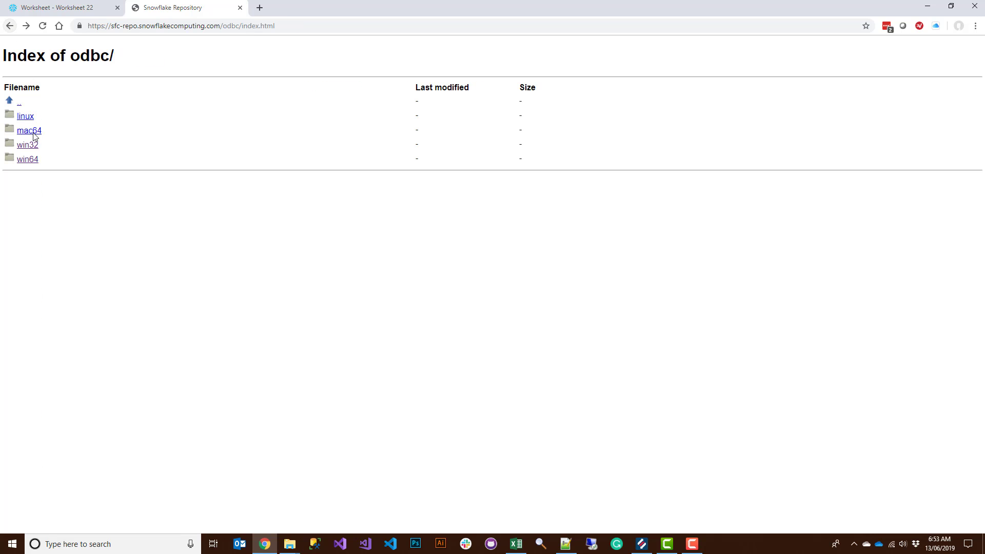
pyautogui.click(29, 160)
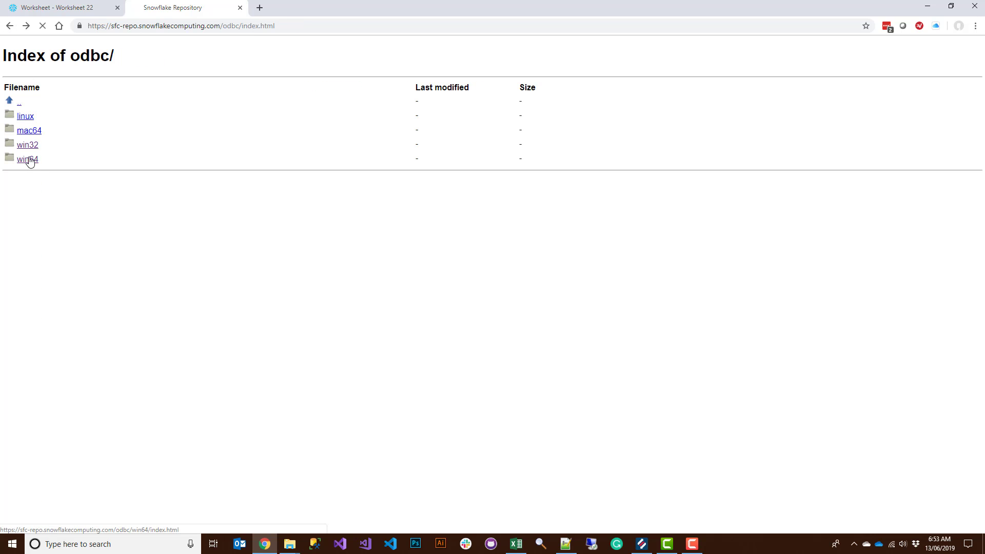
pyautogui.click(10, 27)
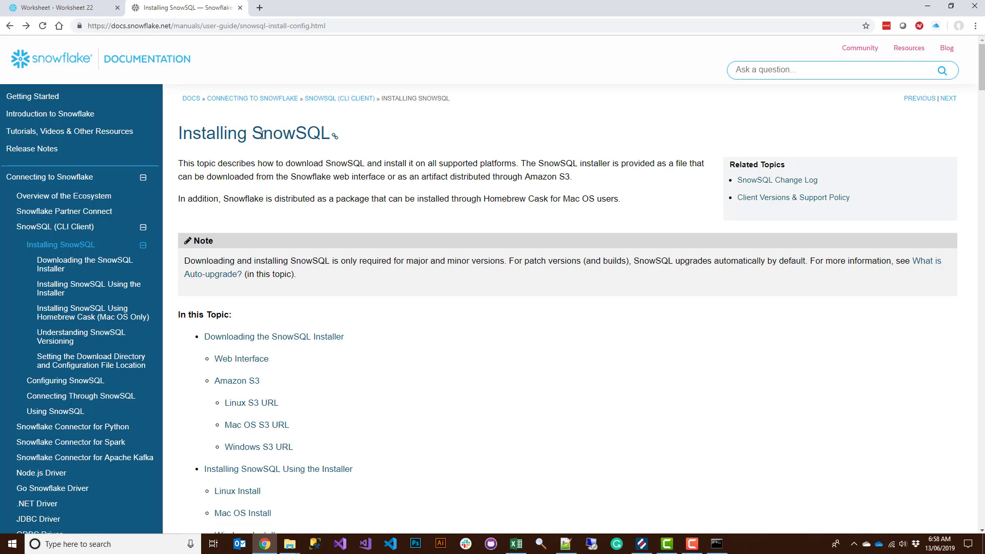
# Go to the section on setting the download directory and configuration file location in the Installing SnowSQL documentation
pyautogui.scroll(-4, 382, 317)
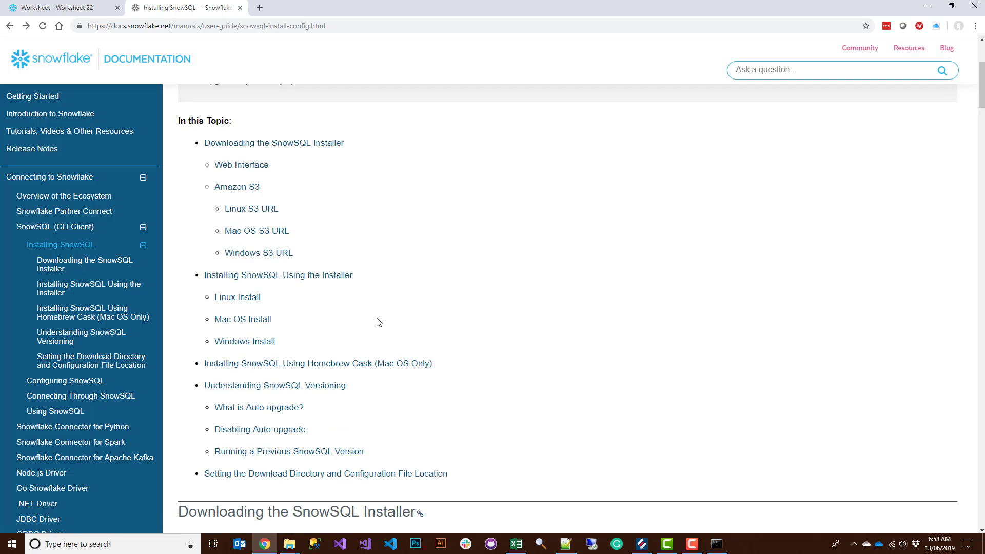
pyautogui.scroll(4, 378, 322)
pyautogui.scroll(-5, 378, 323)
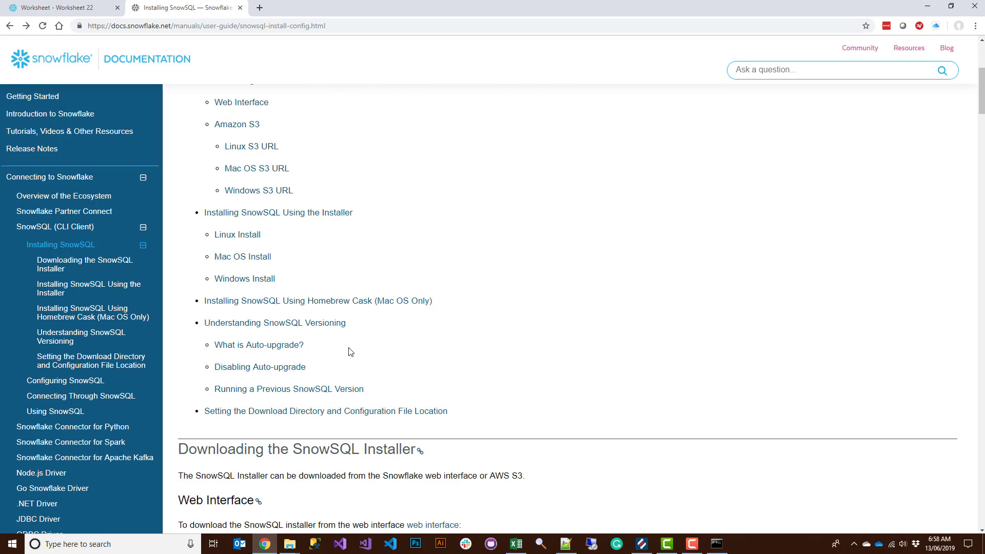
pyautogui.click(325, 414)
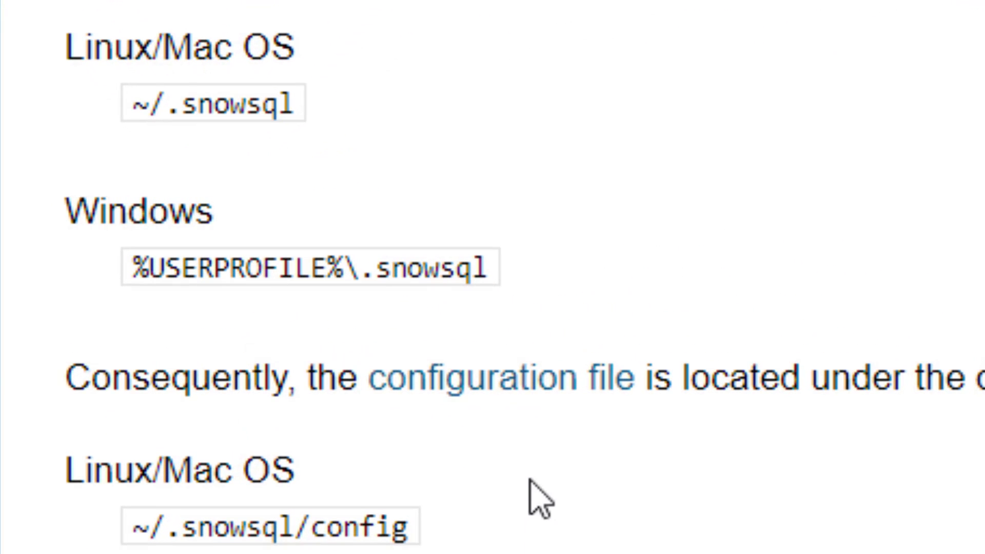
# Select the default Windows SnowSQL download directory path, %USERPROFILE%\.snowsql, in the documentation
pyautogui.moveTo(488, 268); pyautogui.dragTo(121, 272)
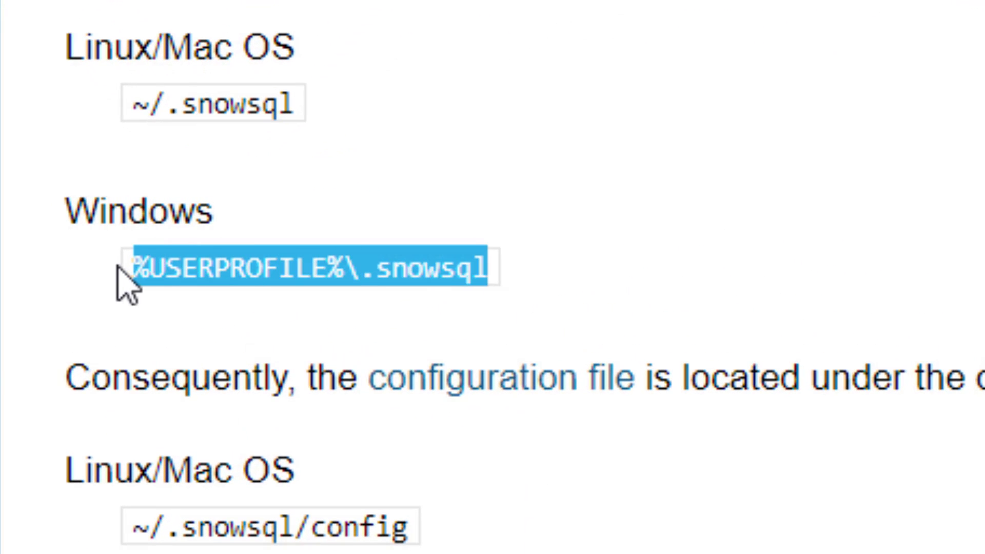
pyautogui.click(527, 281)
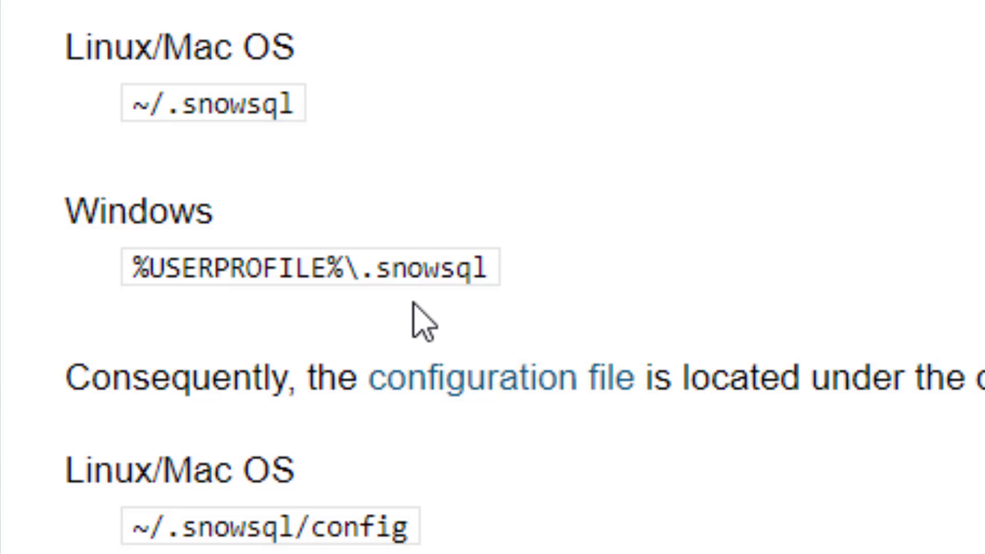
pyautogui.moveTo(485, 269); pyautogui.dragTo(72, 287)
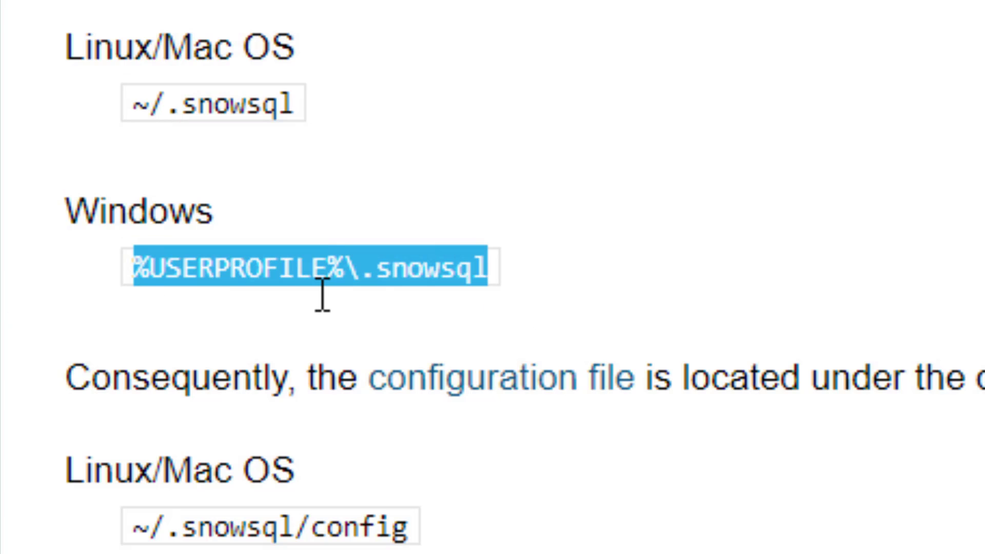
pyautogui.click(412, 293)
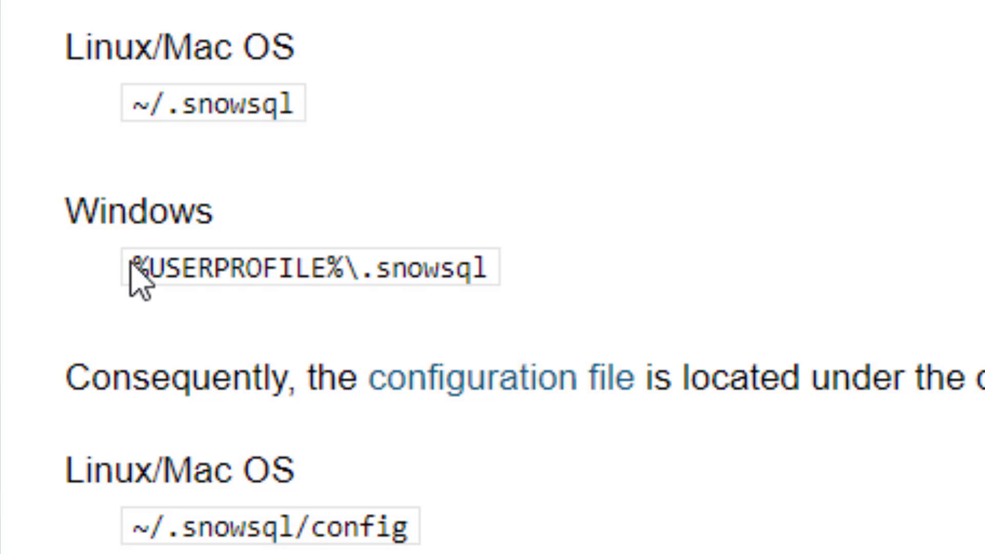
pyautogui.moveTo(143, 264); pyautogui.dragTo(502, 268)
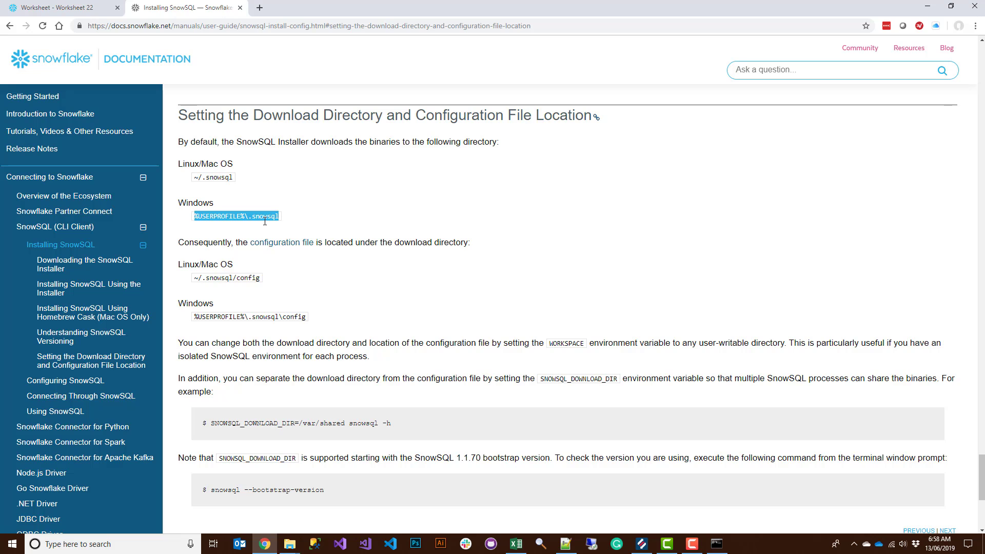
pyautogui.click(299, 219)
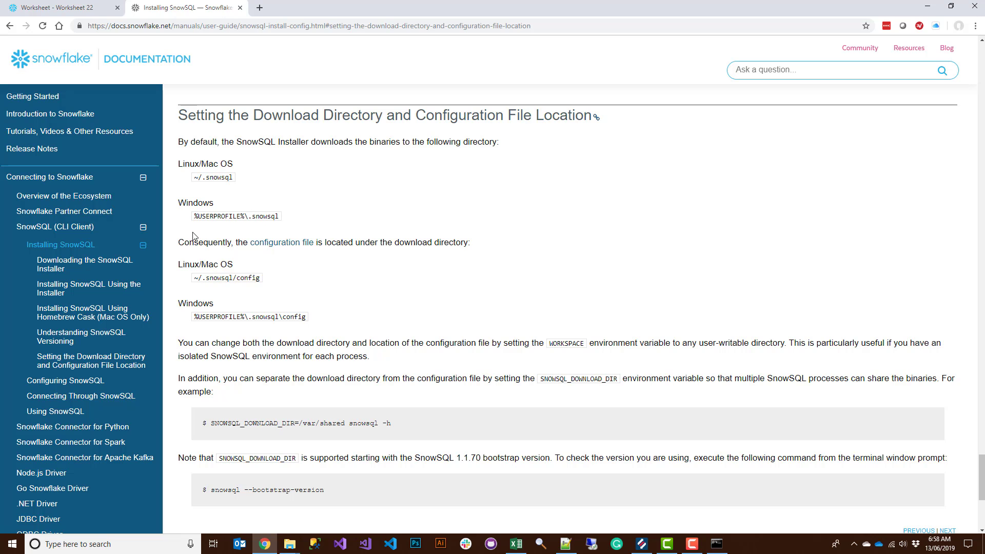
pyautogui.moveTo(198, 216); pyautogui.dragTo(280, 218)
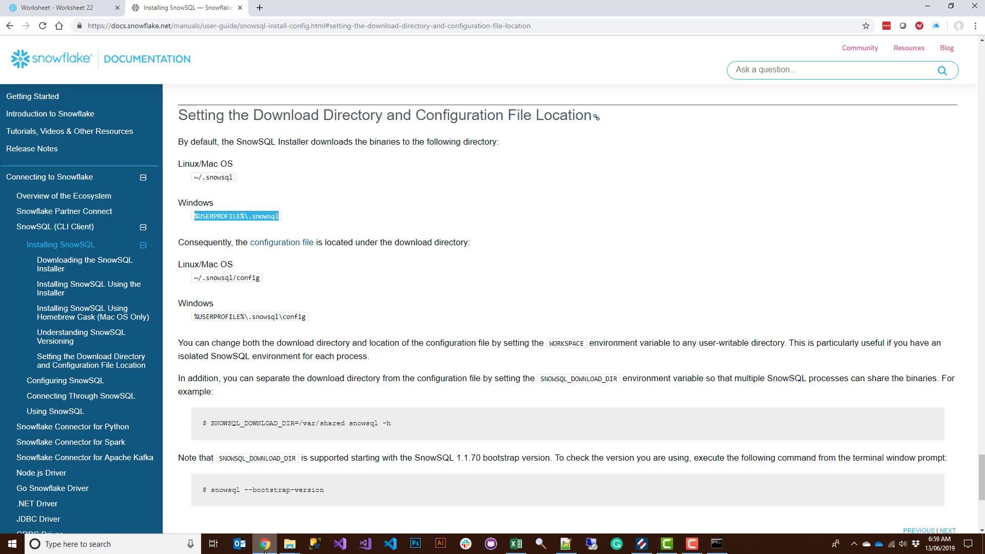
# Switch to File Explorer and open %USERPROFILE%\.snowsql, checking its place in the user profile folder before reopening it
pyautogui.click(290, 544)
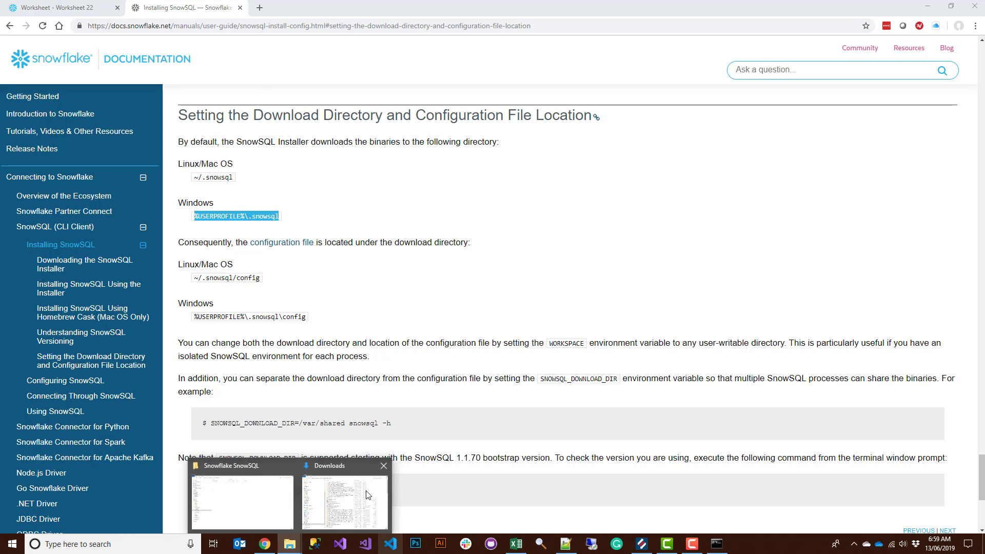
pyautogui.click(241, 495)
pyautogui.click(392, 43)
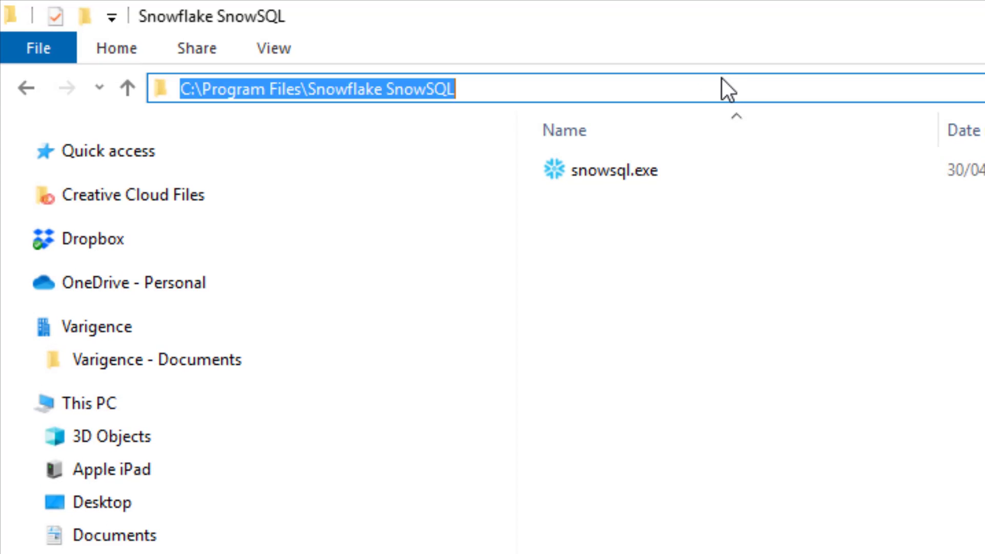
pyautogui.write('%USERPROFILE%\\.snowsql')
pyautogui.press('Return')
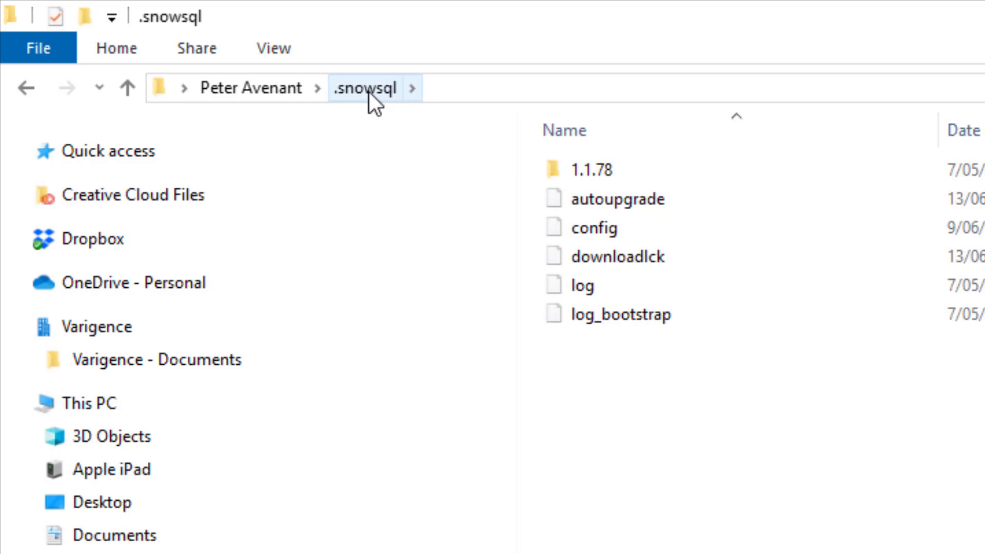
pyautogui.click(286, 91)
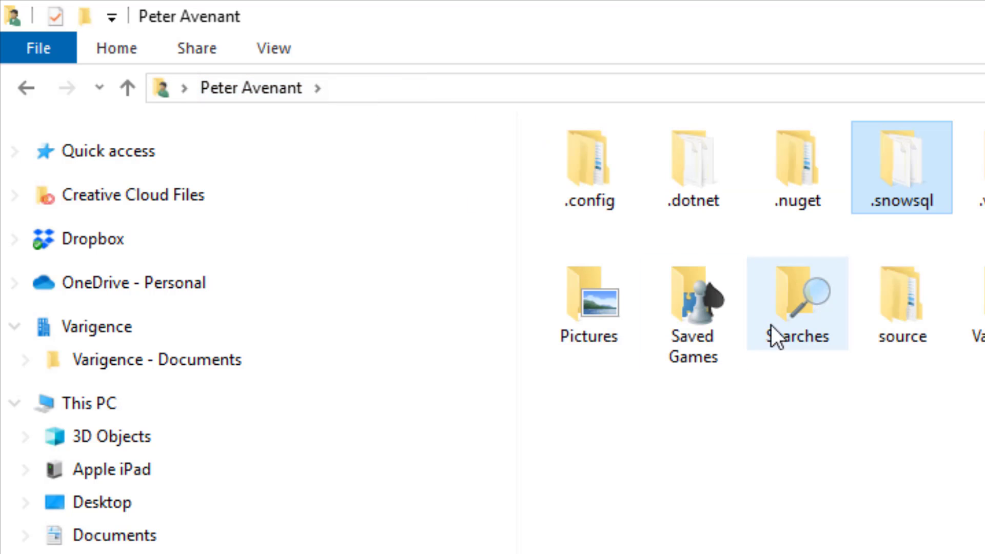
pyautogui.doubleClick(897, 172)
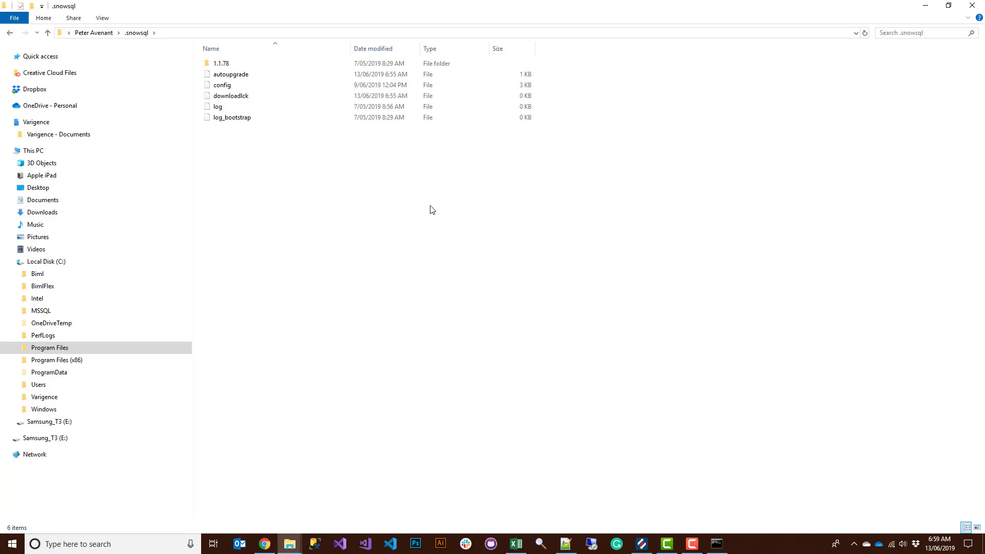
# Search Windows for odbc and open ODBC Data Sources (64-bit)
pyautogui.click(87, 545)
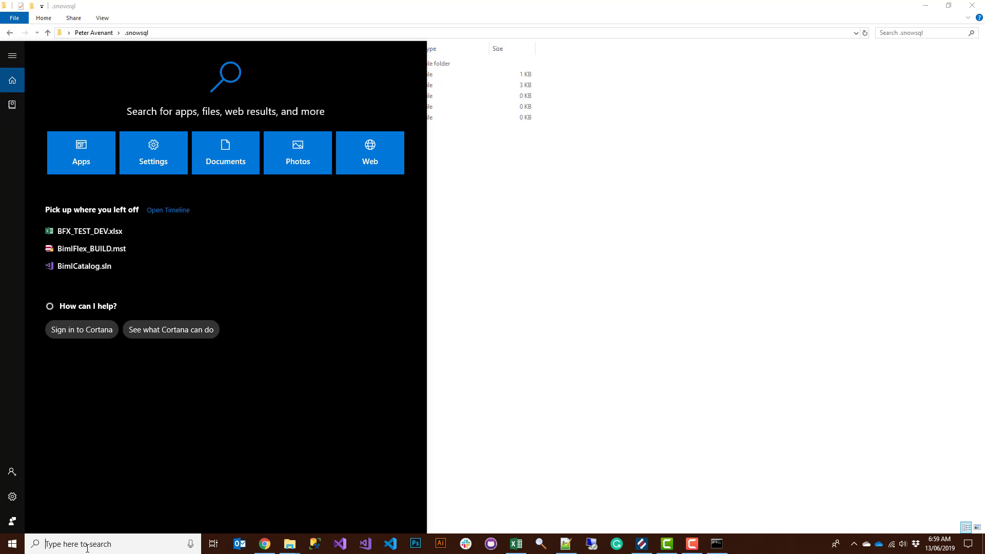
pyautogui.write('odbc')
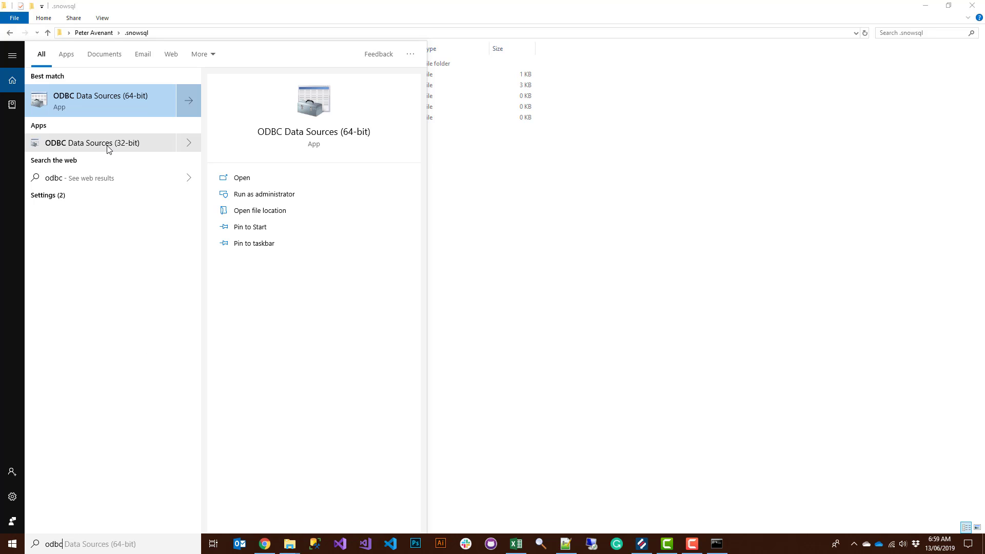
pyautogui.click(112, 100)
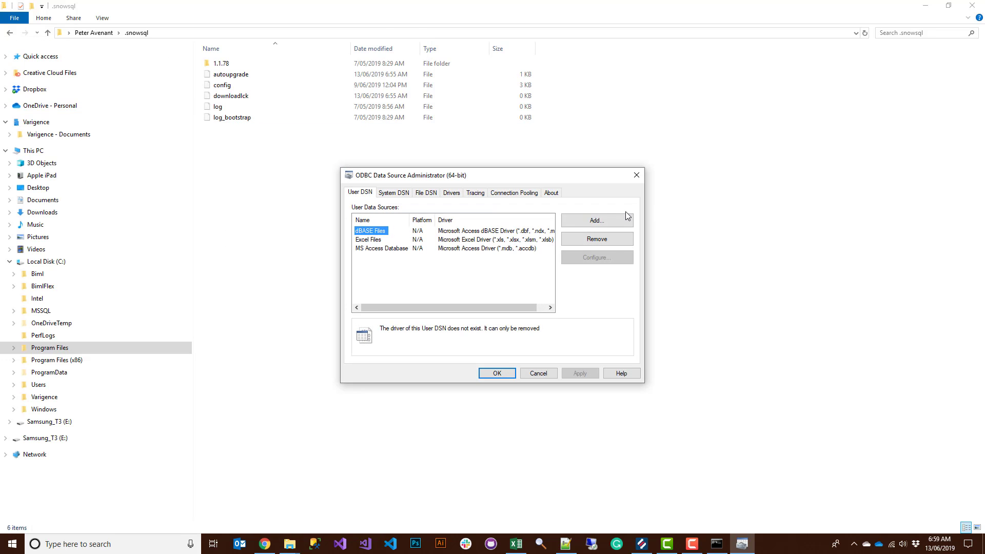
# Widen the name column of the system data sources and open the configuration of the 64-bit SFLDW source
pyautogui.click(395, 195)
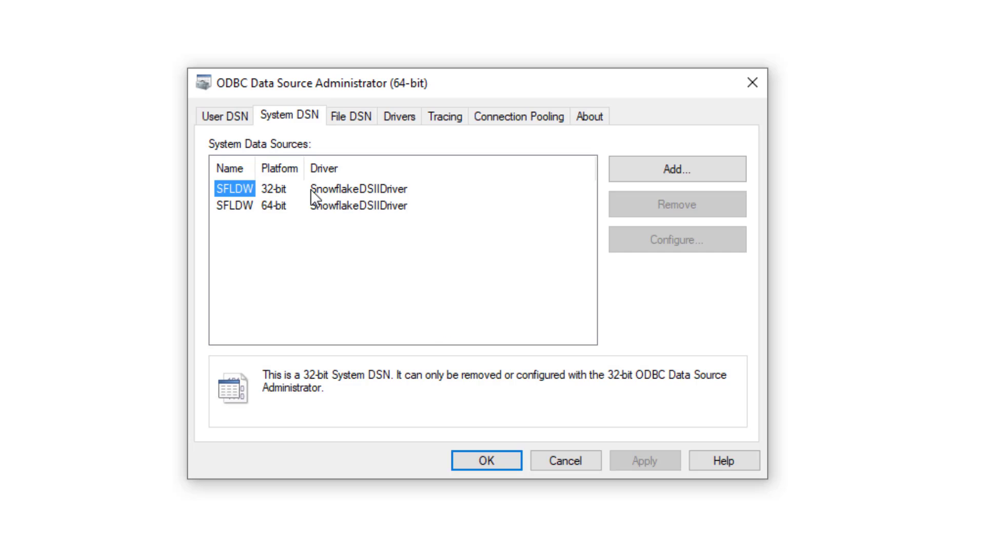
pyautogui.moveTo(255, 168); pyautogui.dragTo(365, 170)
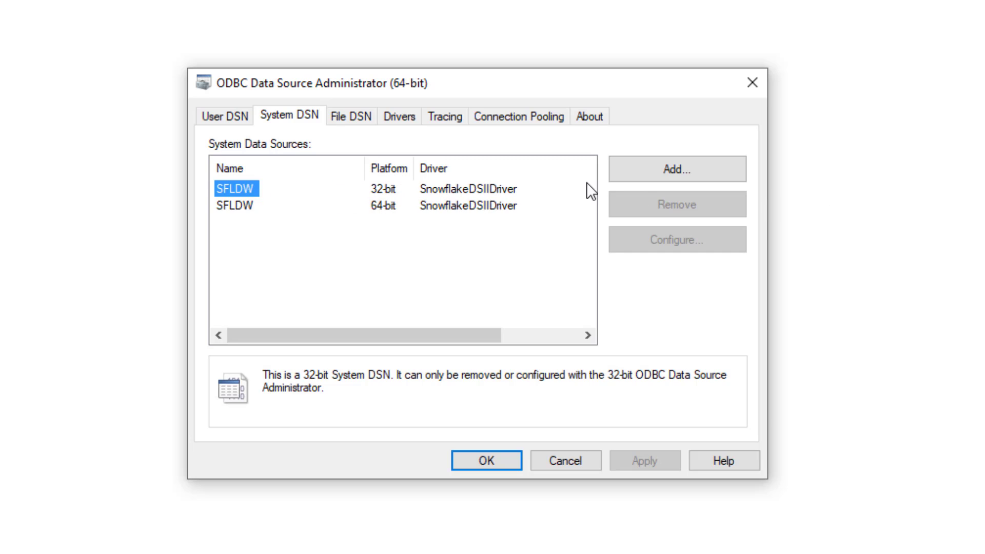
pyautogui.doubleClick(235, 208)
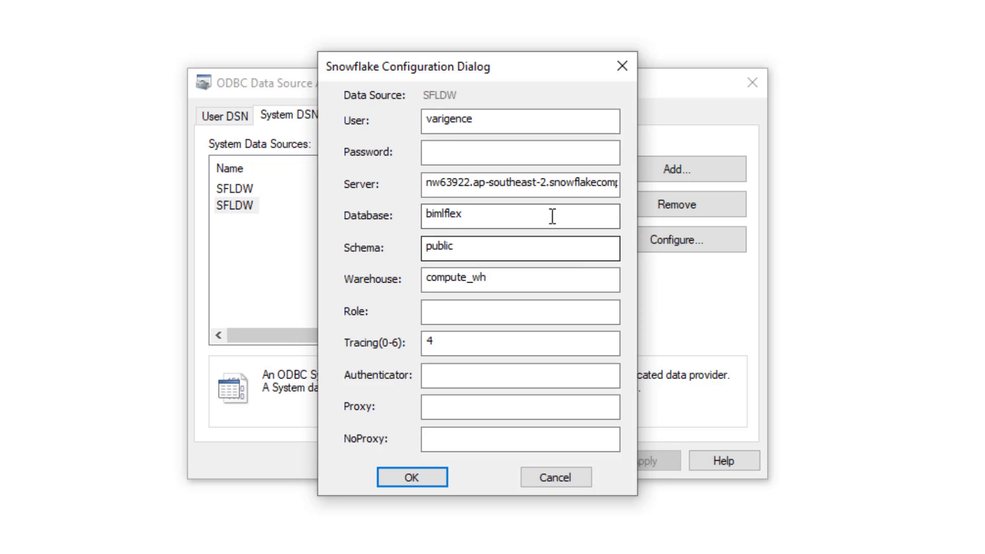
# Look up the Snowflake host name in the worksheet's web address and compare it with the Server value of the SFLDW data source
pyautogui.click(451, 153)
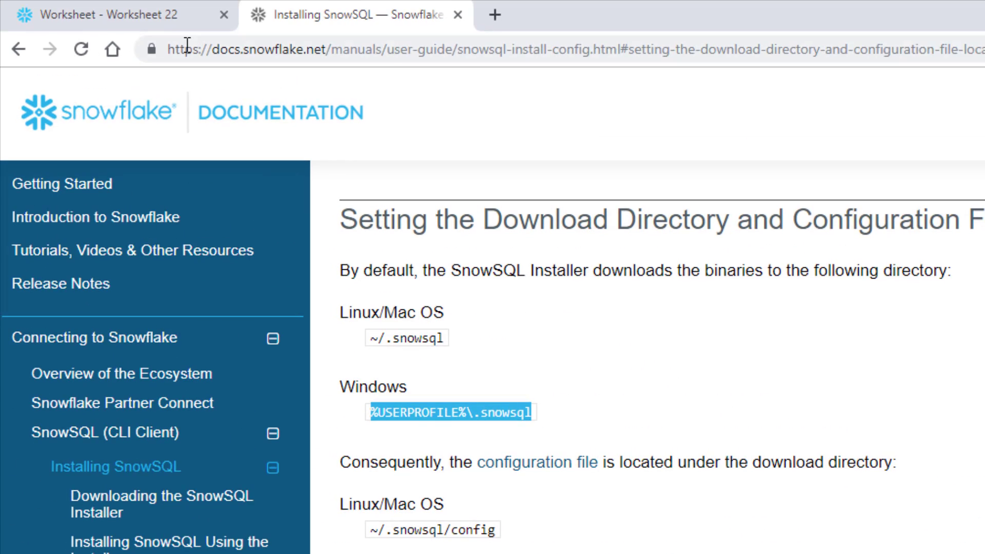
pyautogui.click(124, 17)
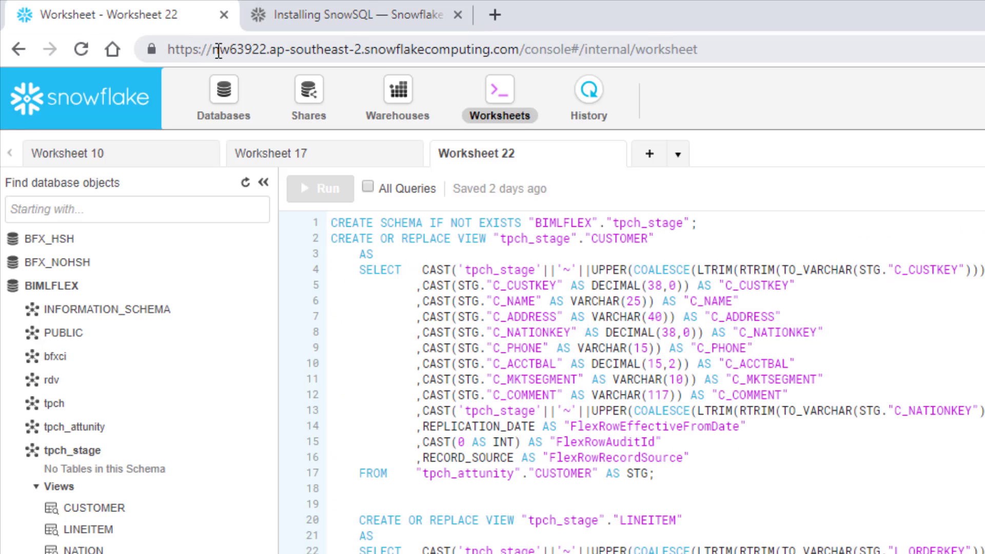
pyautogui.moveTo(519, 51); pyautogui.dragTo(215, 39)
pyautogui.moveTo(72, 450)
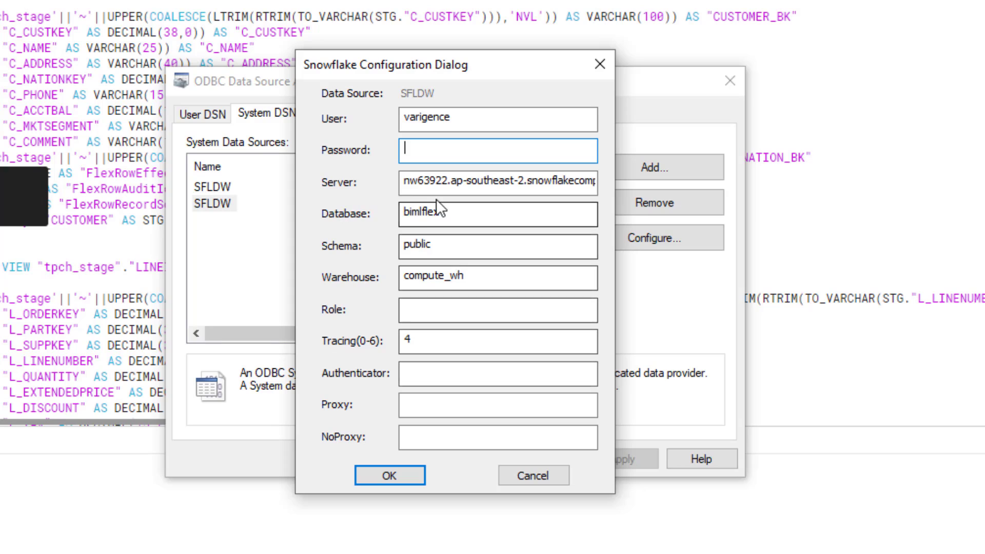
pyautogui.moveTo(432, 180); pyautogui.dragTo(580, 186)
# Check the database, schema and warehouse values of the SFLDW data source, accept its configuration and close the ODBC administrator
pyautogui.click(480, 217)
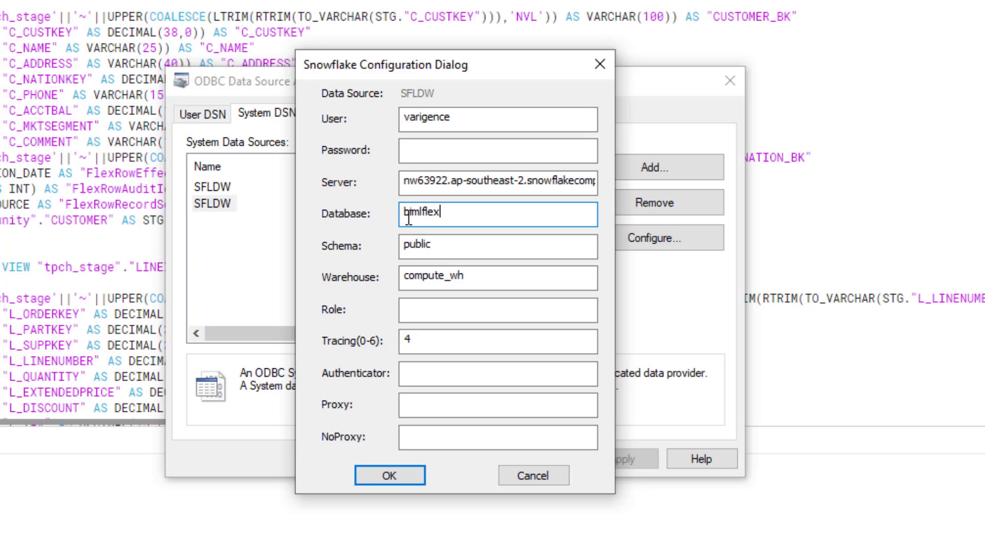
pyautogui.click(433, 244)
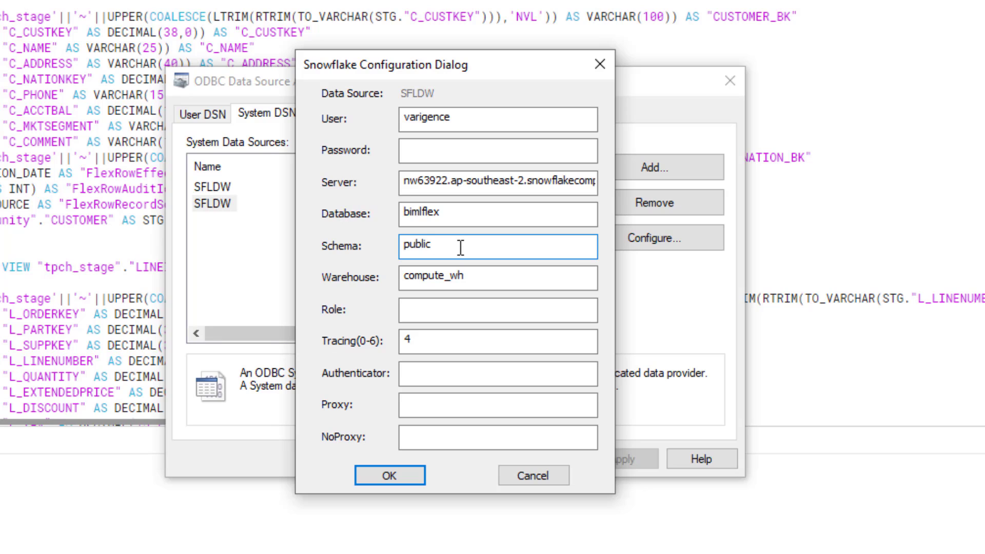
pyautogui.click(494, 284)
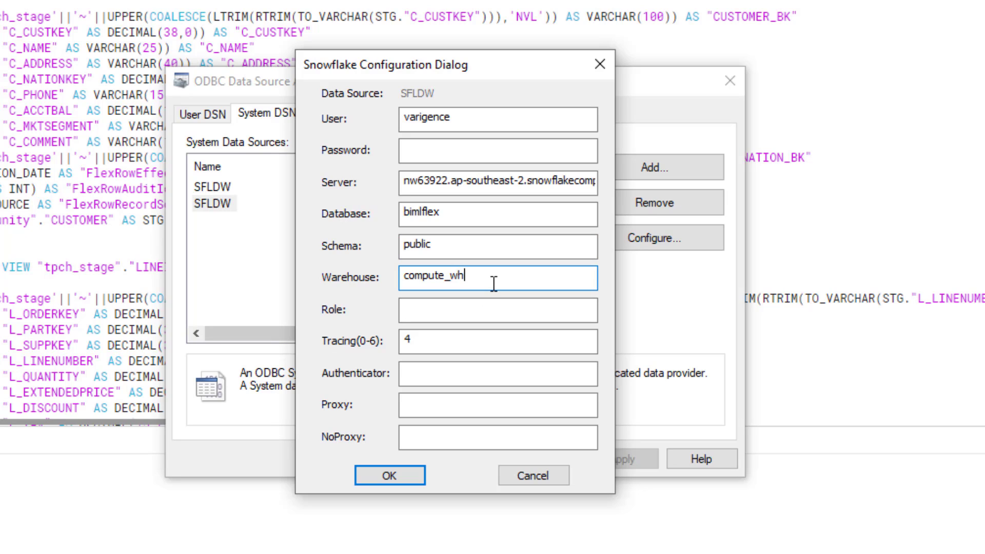
pyautogui.moveTo(479, 276); pyautogui.dragTo(384, 277)
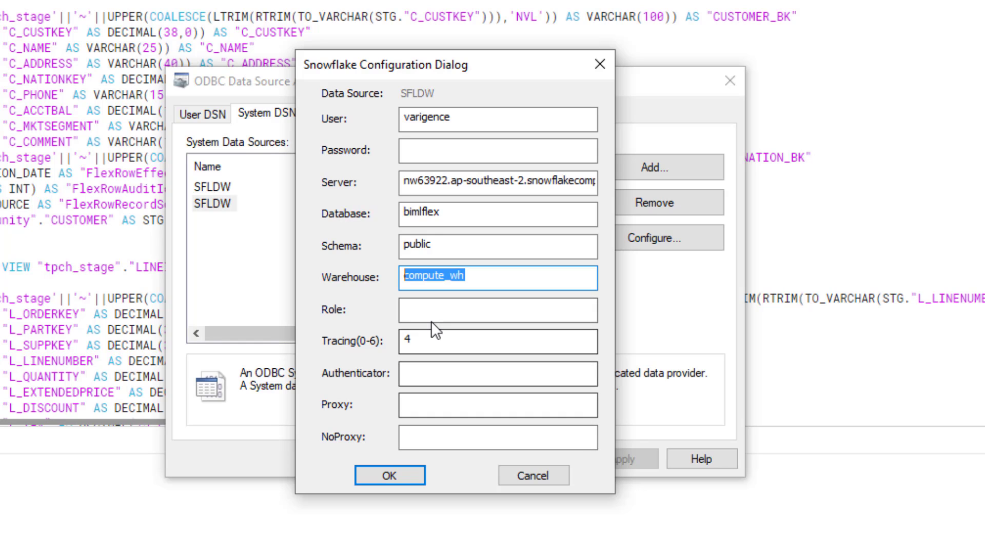
pyautogui.click(389, 475)
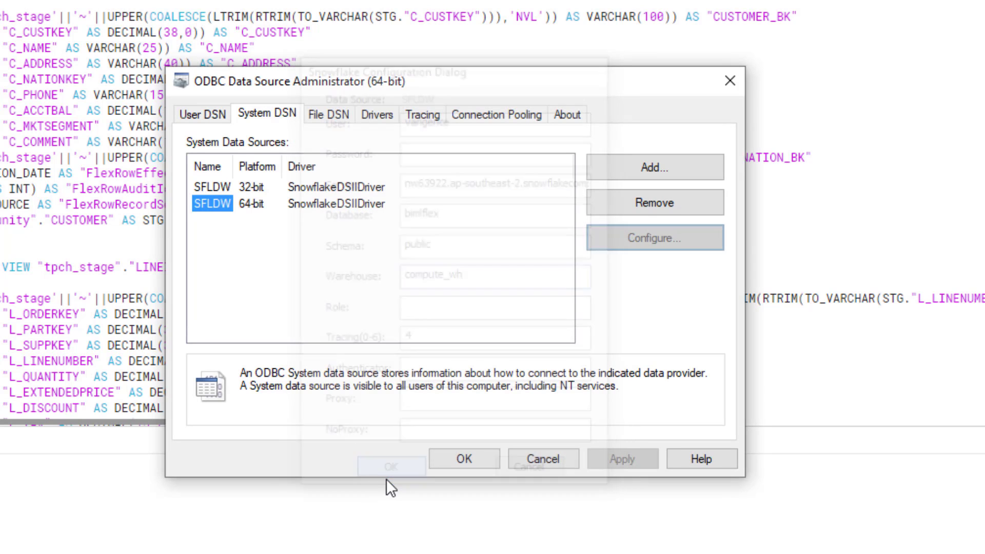
pyautogui.click(549, 460)
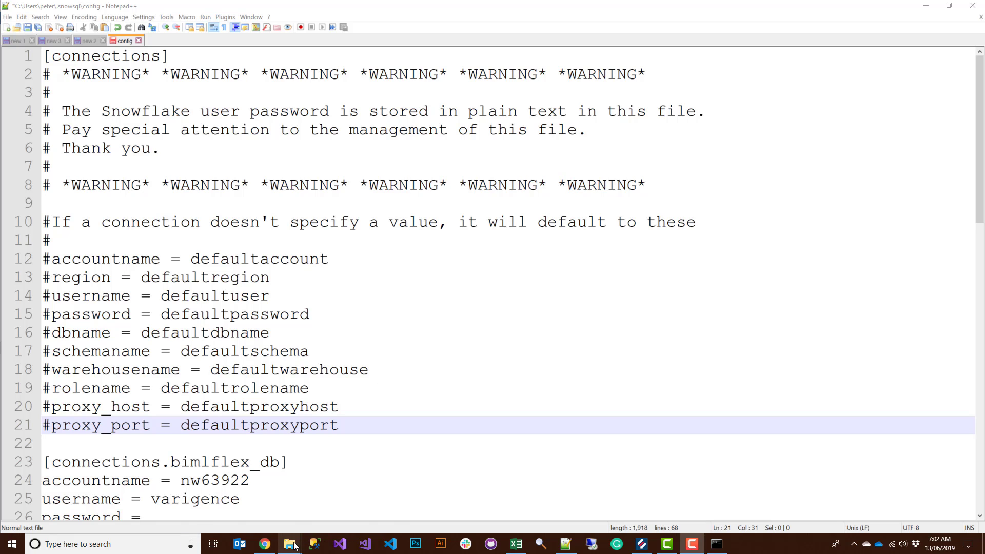
# Locate the config file in the .snowsql folder in File Explorer, and switch to its open copy in Notepad++
pyautogui.moveTo(289, 543)
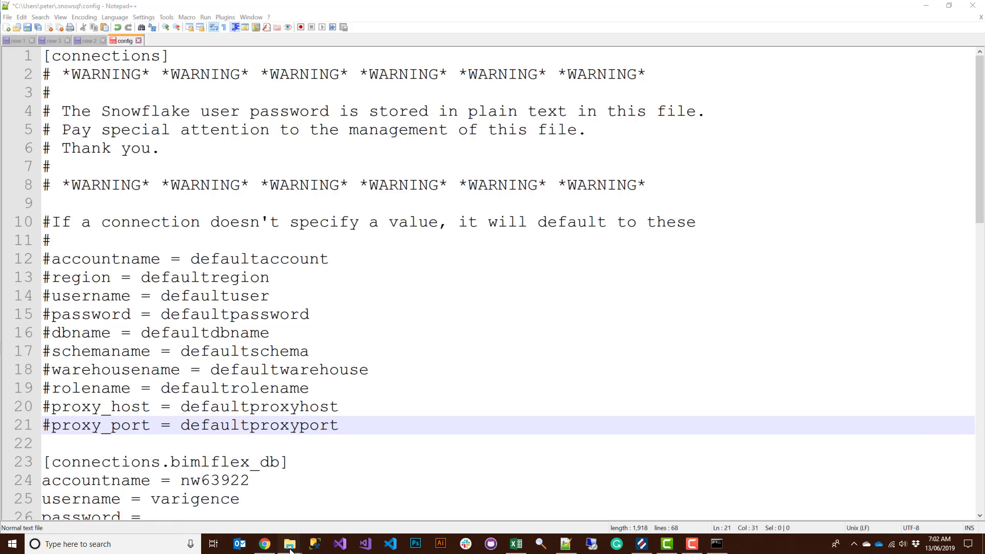
pyautogui.click(262, 526)
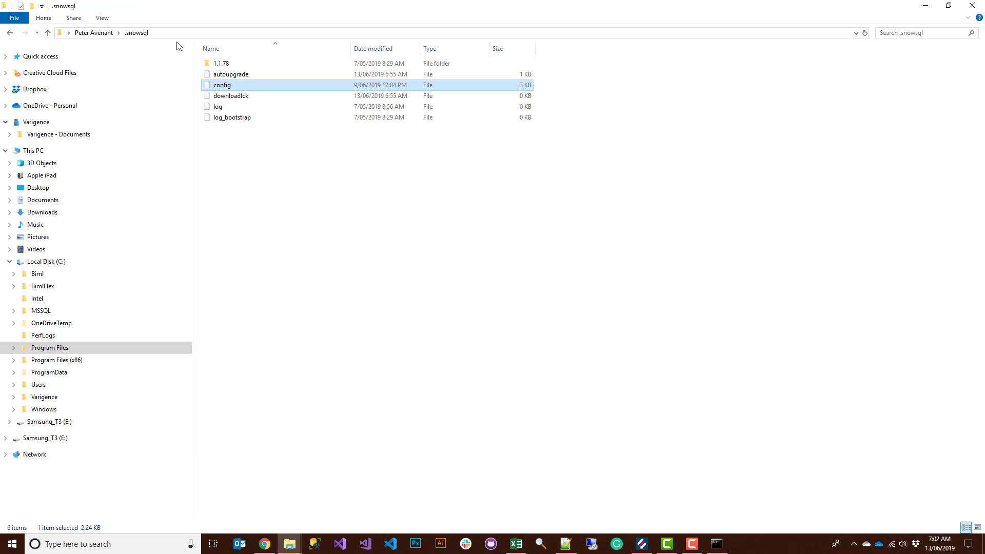
pyautogui.rightClick(215, 85)
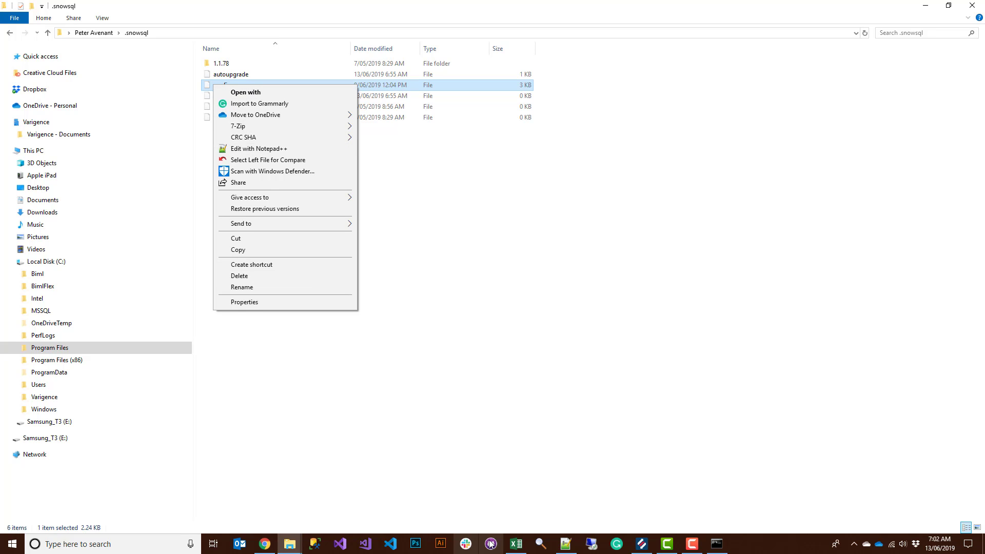
pyautogui.click(566, 544)
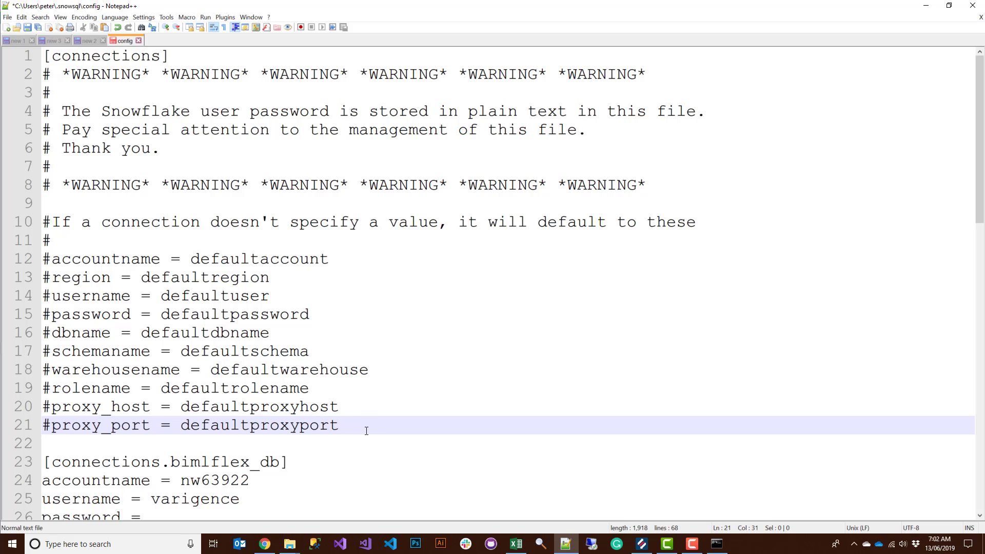
# Examine the commented default connection values, and the account, username, database and schema entries of the connections.bimlflex_db section
pyautogui.moveTo(347, 428); pyautogui.dragTo(38, 258)
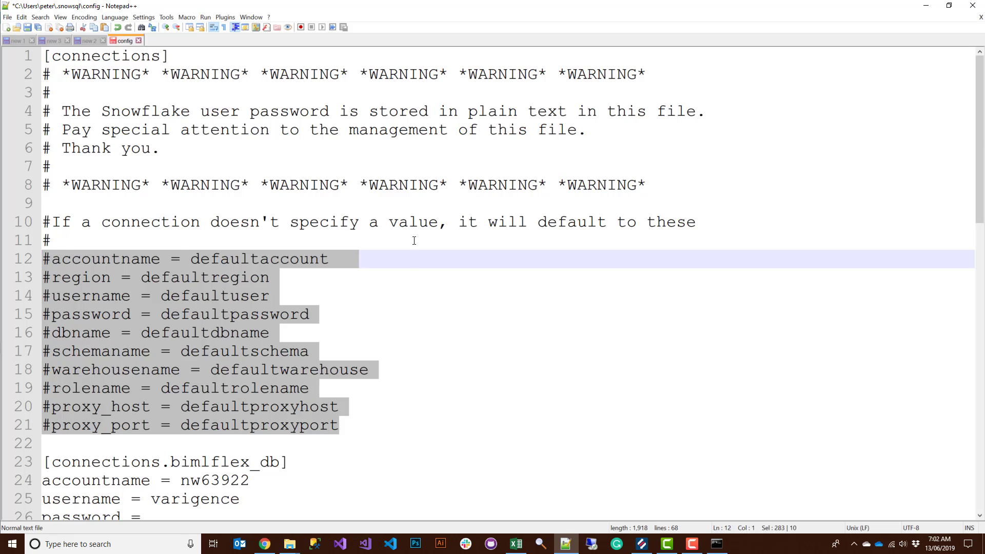
pyautogui.scroll(-5, 414, 240)
pyautogui.doubleClick(227, 186)
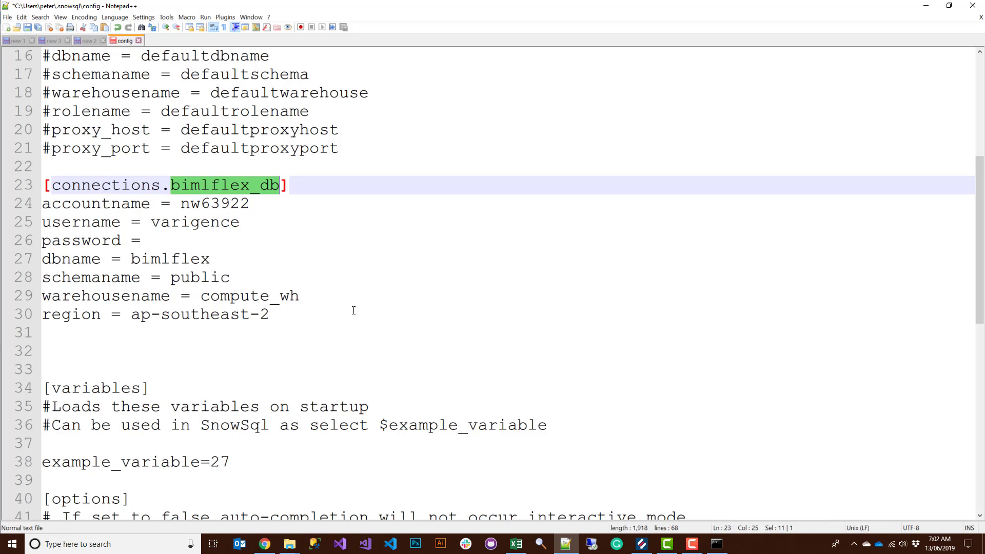
pyautogui.keyDown('ctrl'); pyautogui.scroll(2, 354, 309); pyautogui.keyUp('ctrl')
pyautogui.scroll(-2, 354, 303)
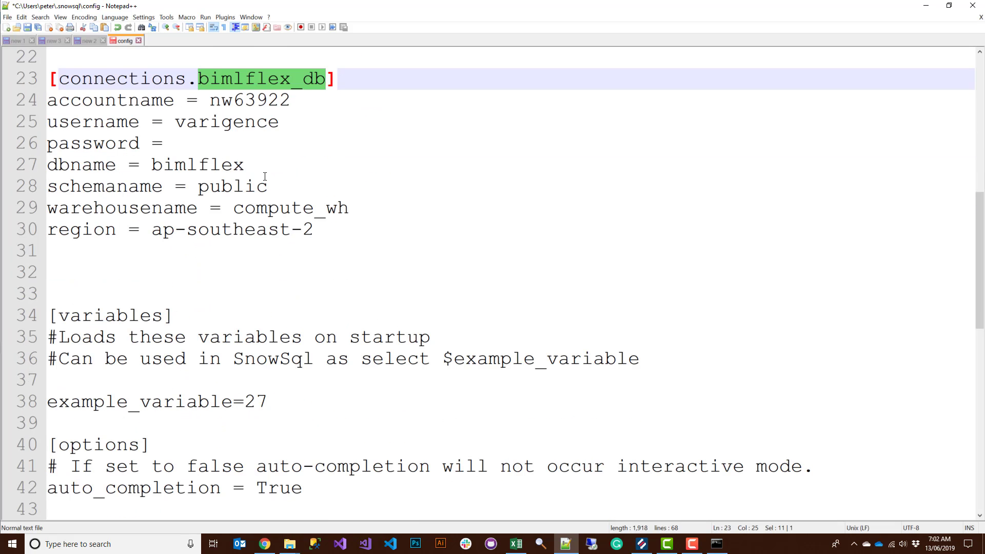
pyautogui.doubleClick(257, 102)
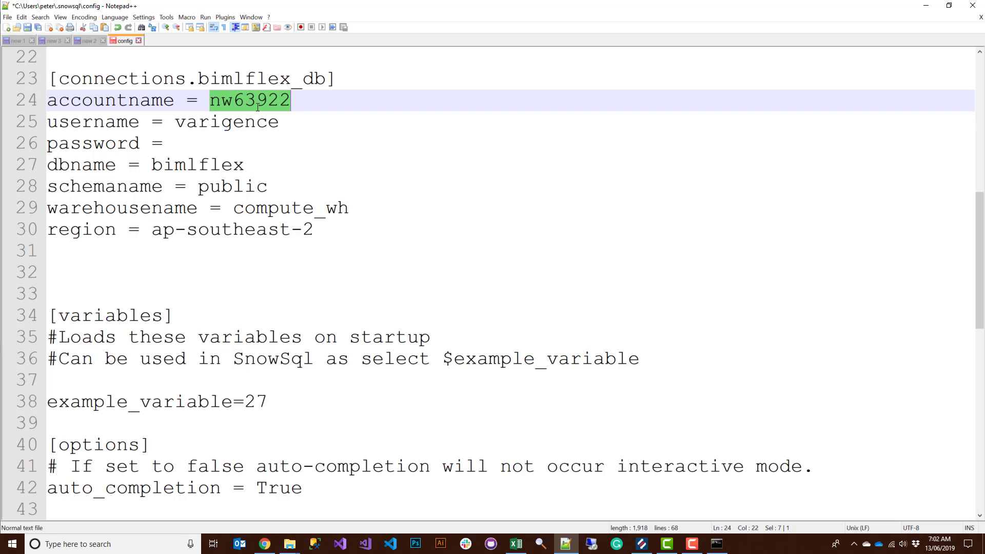
pyautogui.doubleClick(219, 124)
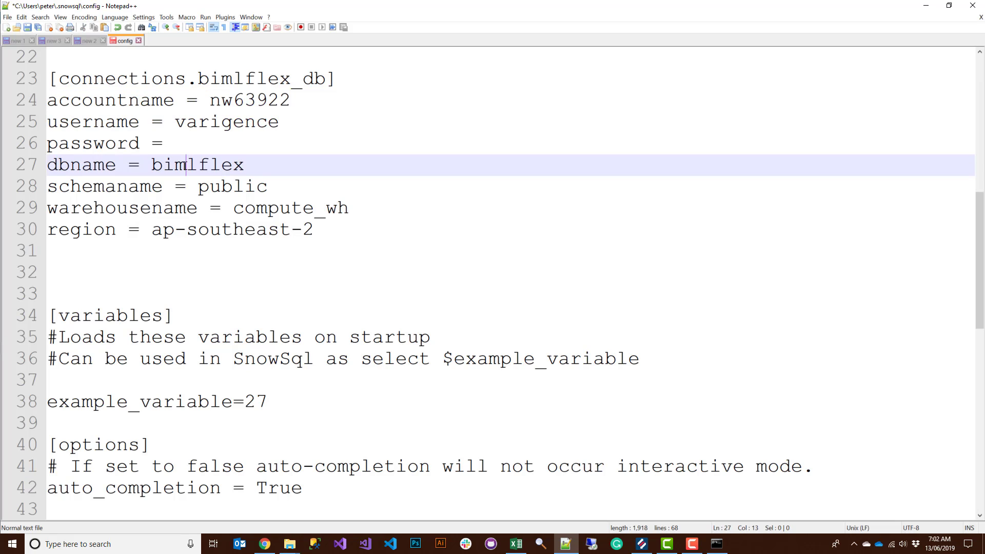
pyautogui.doubleClick(185, 164)
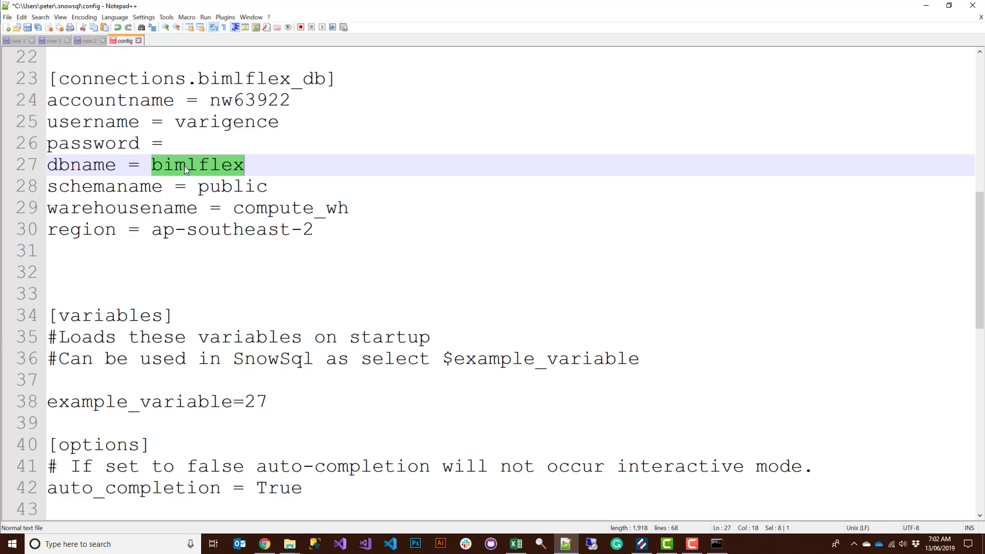
pyautogui.doubleClick(230, 190)
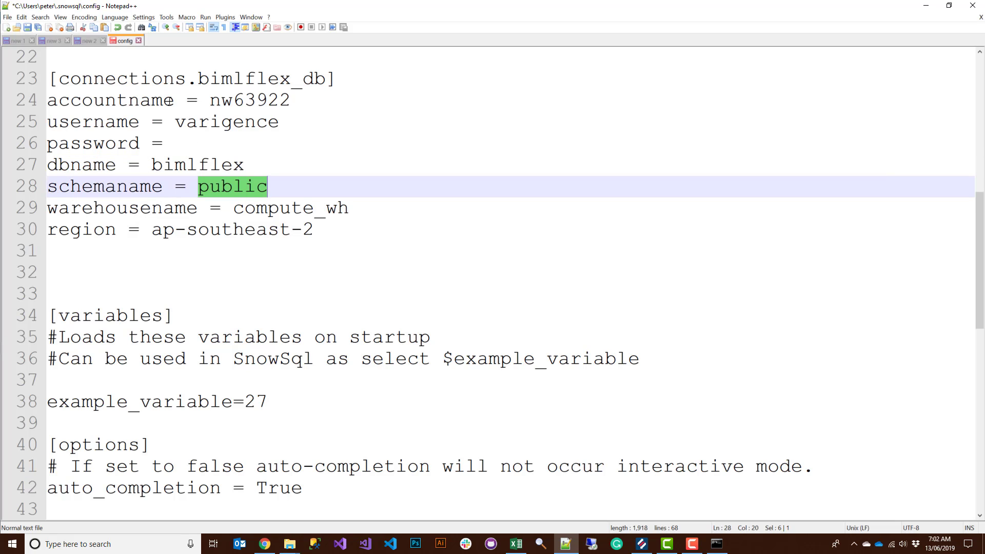
# Highlight the whole connections.bimlflex_db block and examine its password and warehouse entries, ending with the username through region lines selected
pyautogui.moveTo(50, 78); pyautogui.dragTo(327, 230)
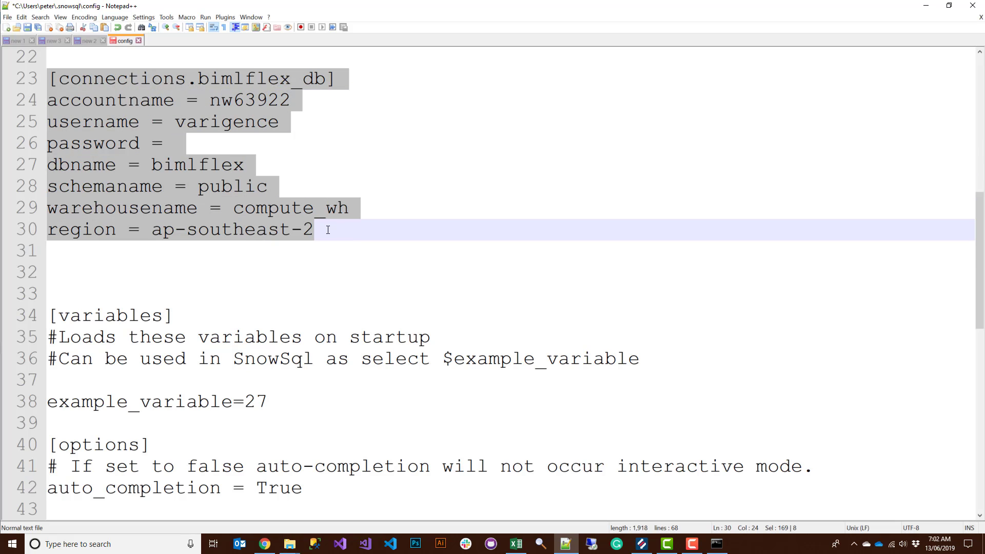
pyautogui.click(183, 146)
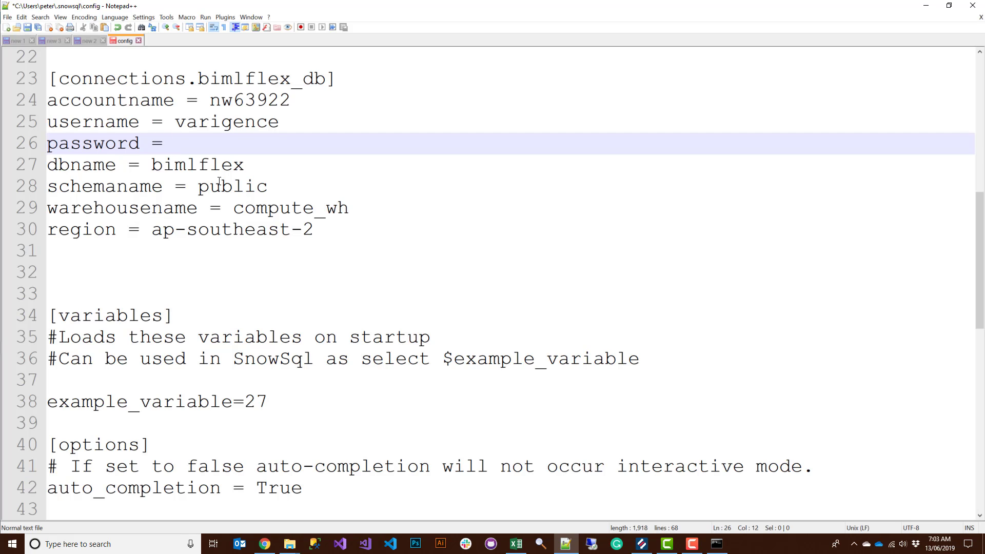
pyautogui.click(280, 206)
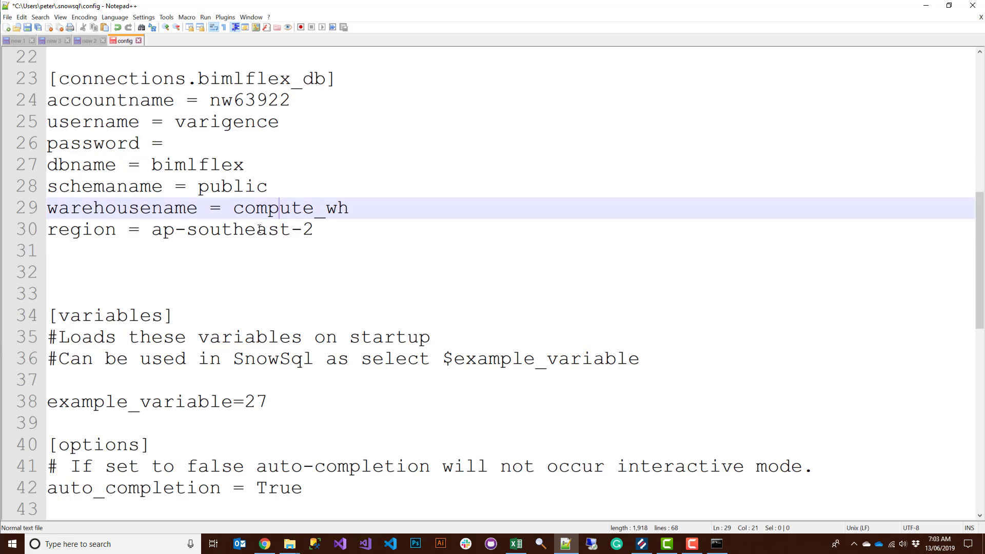
pyautogui.moveTo(334, 228); pyautogui.dragTo(47, 84)
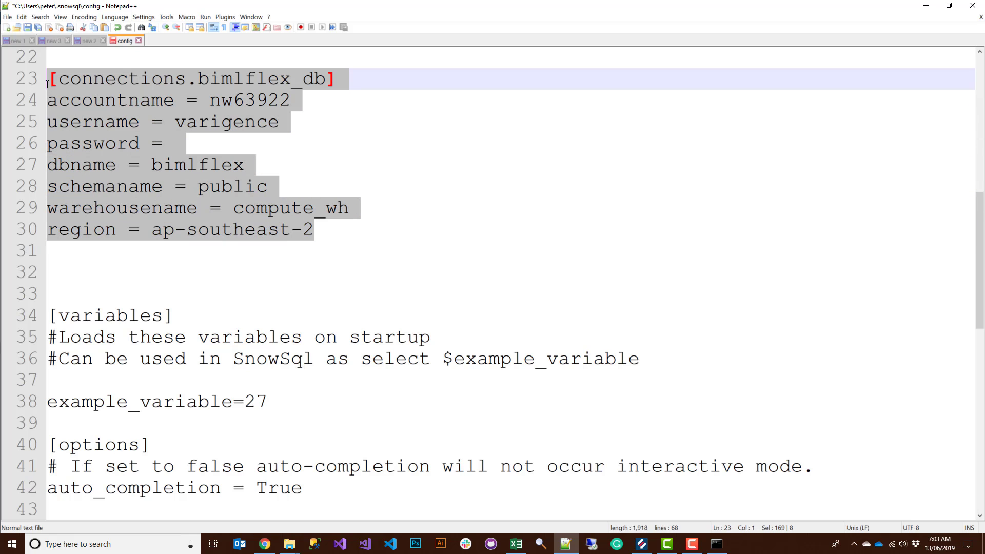
pyautogui.click(186, 146)
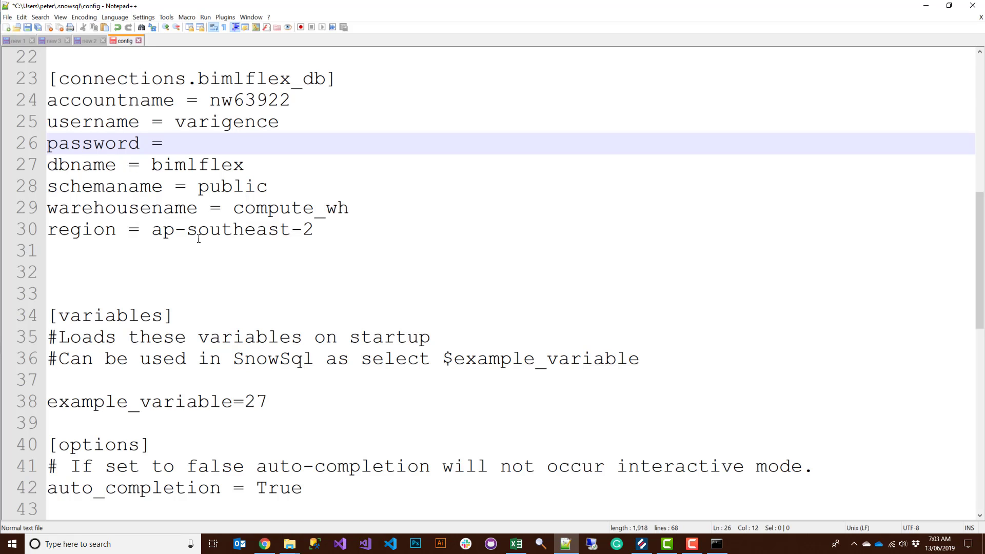
pyautogui.moveTo(329, 236); pyautogui.dragTo(48, 121)
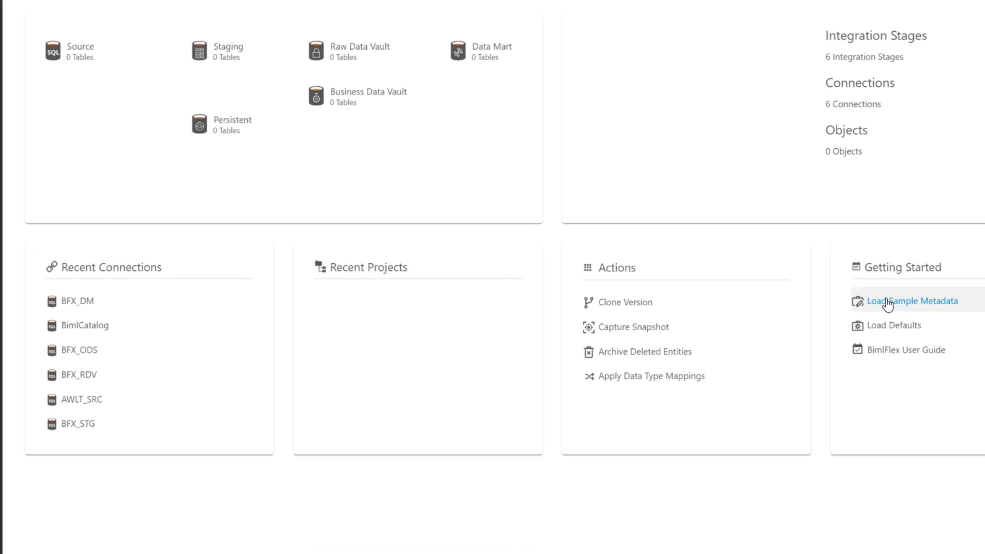
# Switch to BimlFlex and load sample metadata 02 - After Import before Data Vault Modeling for MSSQL, replacing the Snowflake version's metadata
pyautogui.click(885, 302)
pyautogui.click(431, 204)
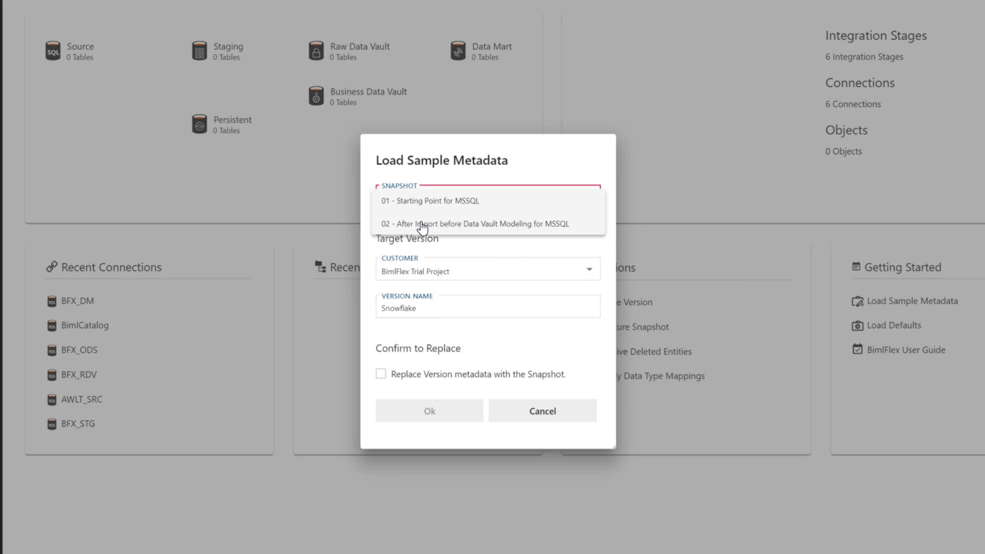
pyautogui.click(432, 222)
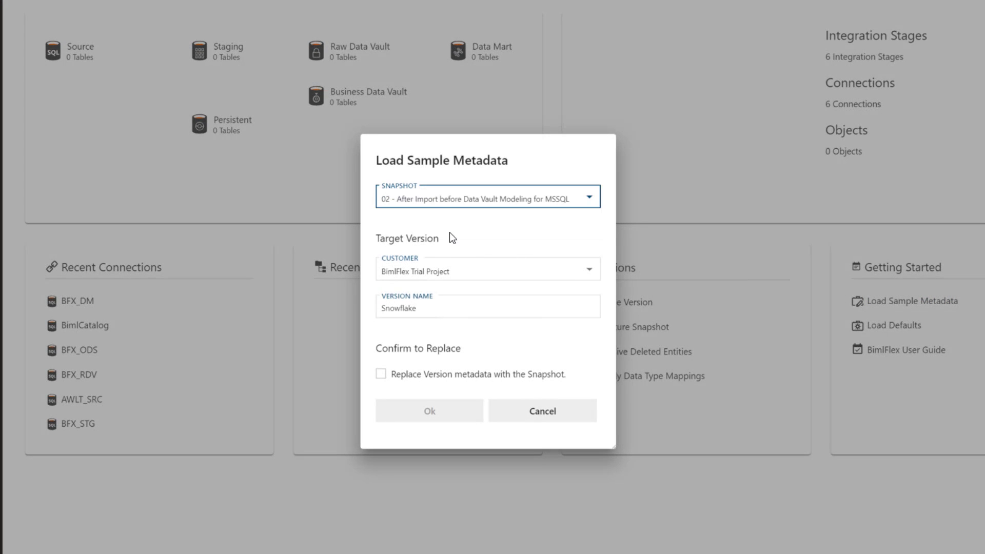
pyautogui.click(394, 376)
pyautogui.click(399, 416)
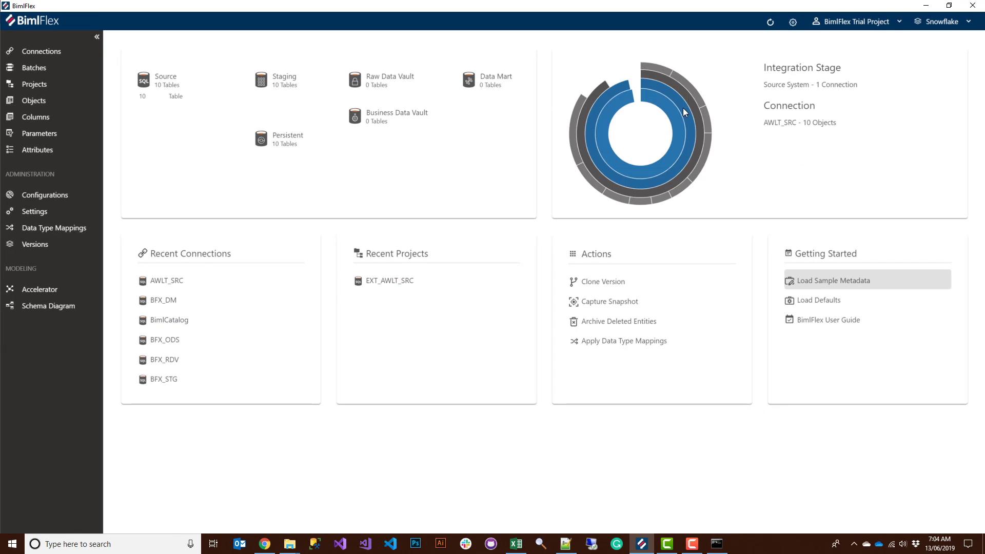
# Open the EXT_AWLT_SRC project to review its connections and imported objects
pyautogui.click(28, 51)
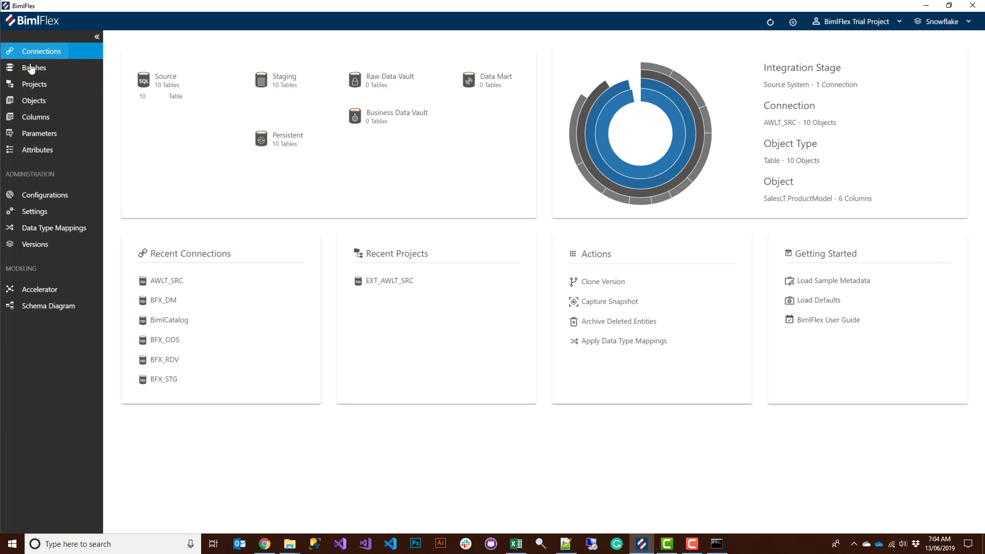
pyautogui.click(29, 84)
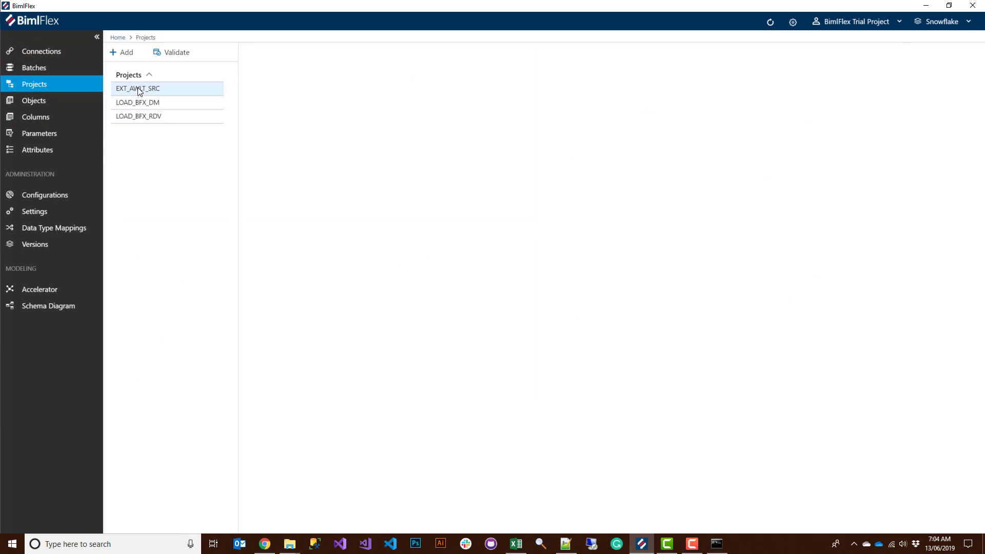
pyautogui.click(138, 90)
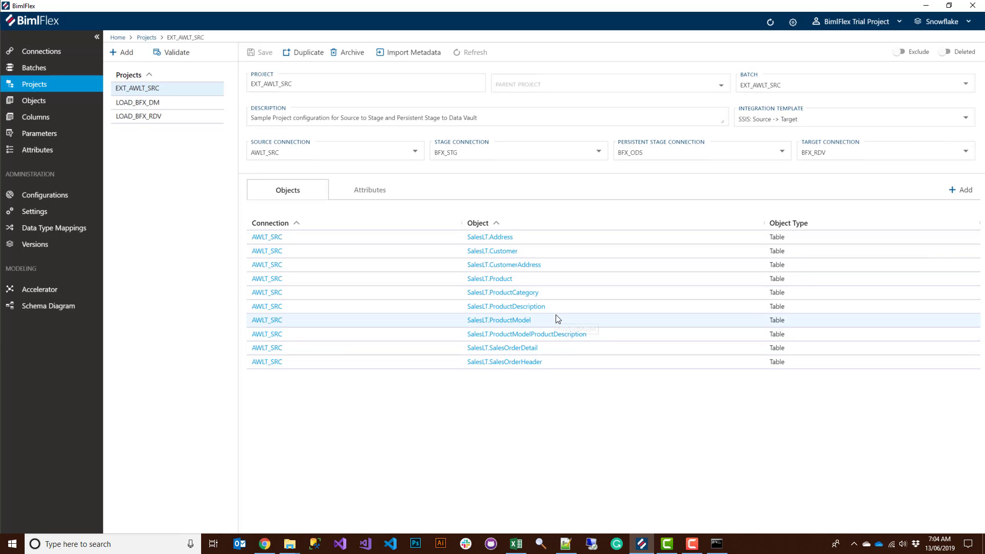
# Load the 03 - Snowflake Insert Only defaults into the Snowflake version from the home dashboard, replacing the version metadata
pyautogui.click(34, 27)
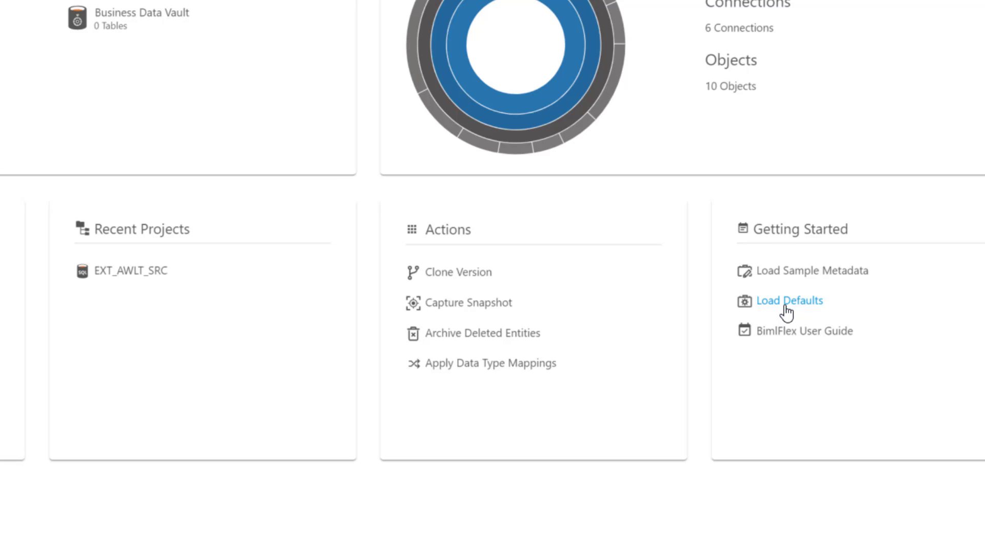
pyautogui.click(786, 307)
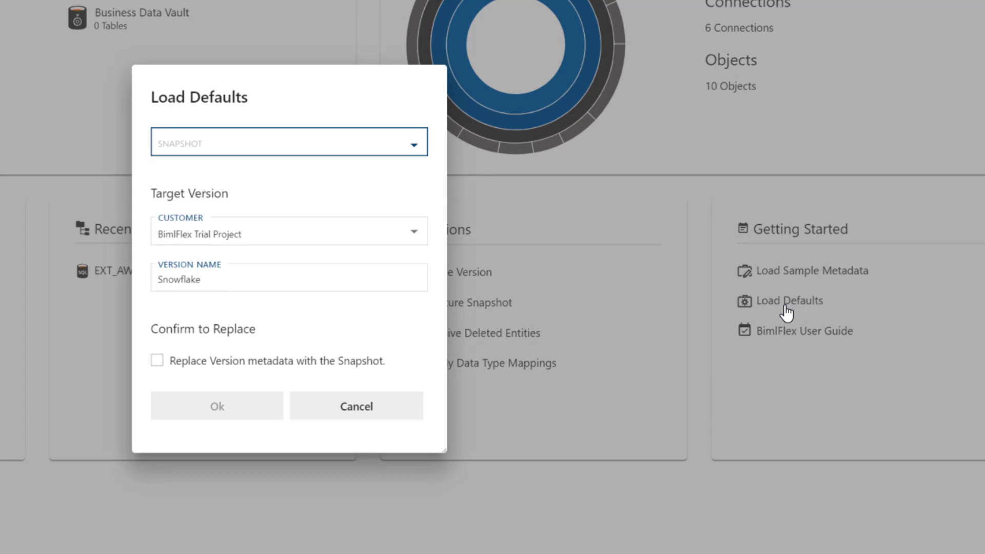
pyautogui.click(219, 152)
pyautogui.click(200, 204)
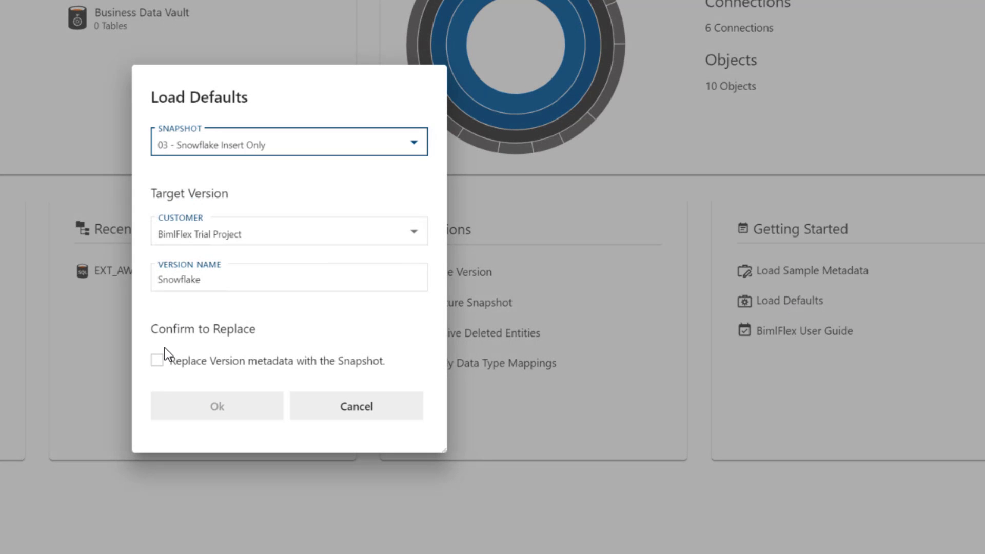
pyautogui.click(157, 361)
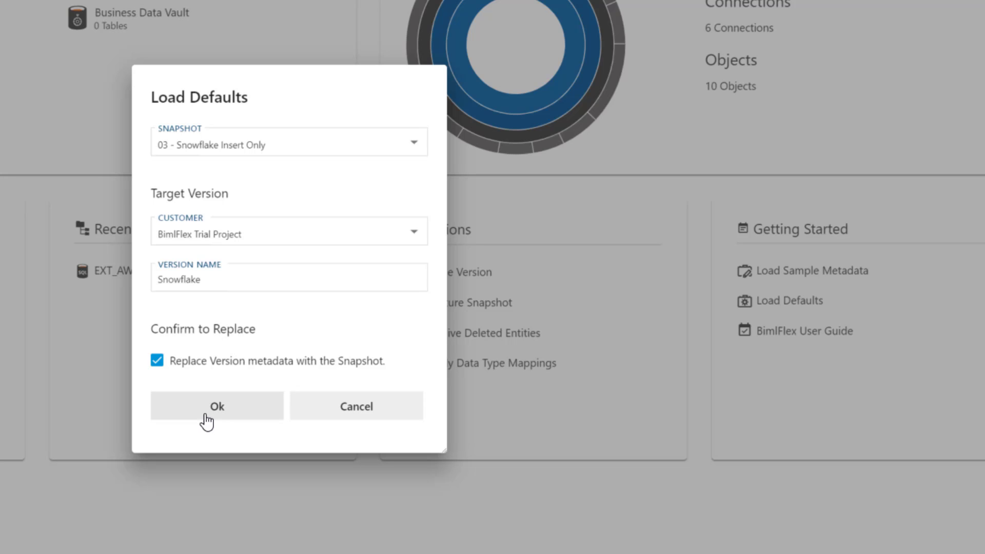
pyautogui.click(207, 420)
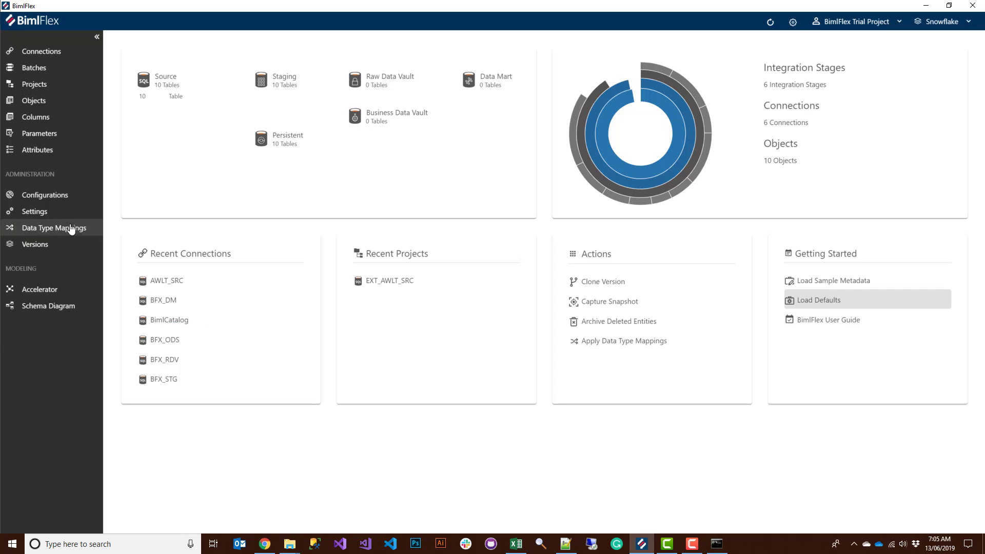
# Examine the RowEffectiveFromDate configuration's SQL source expression and the RowIsDeleted configuration
pyautogui.click(58, 200)
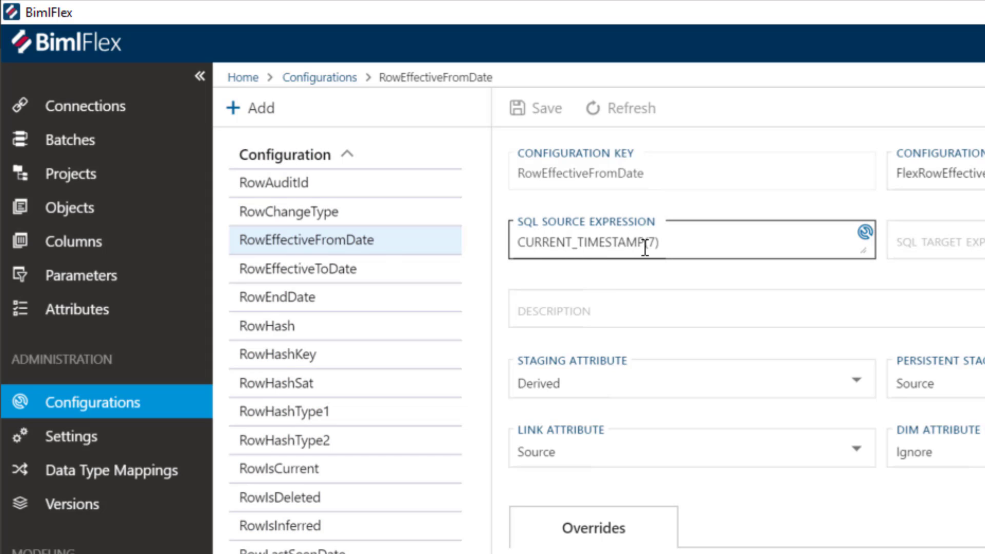
pyautogui.click(672, 244)
pyautogui.moveTo(646, 244); pyautogui.dragTo(503, 250)
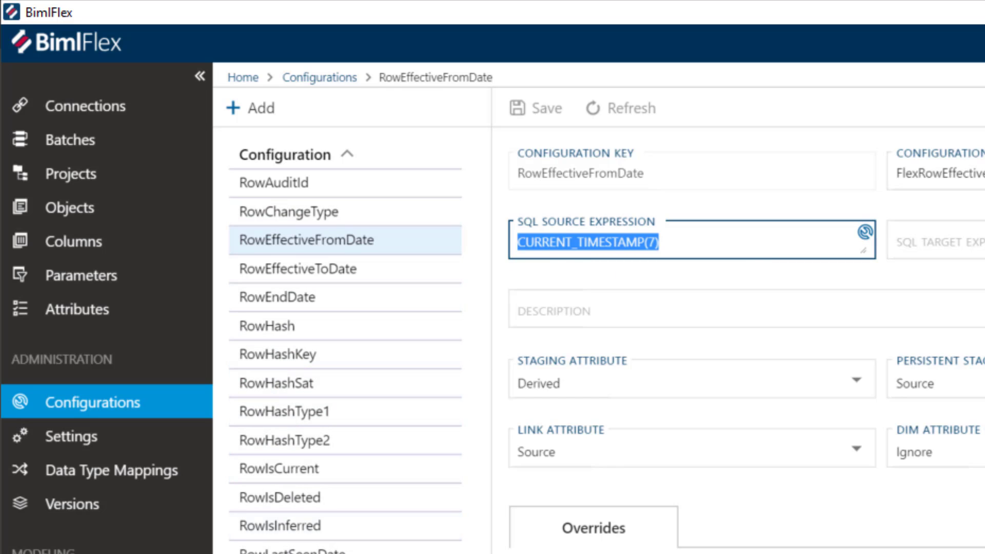
pyautogui.click(273, 499)
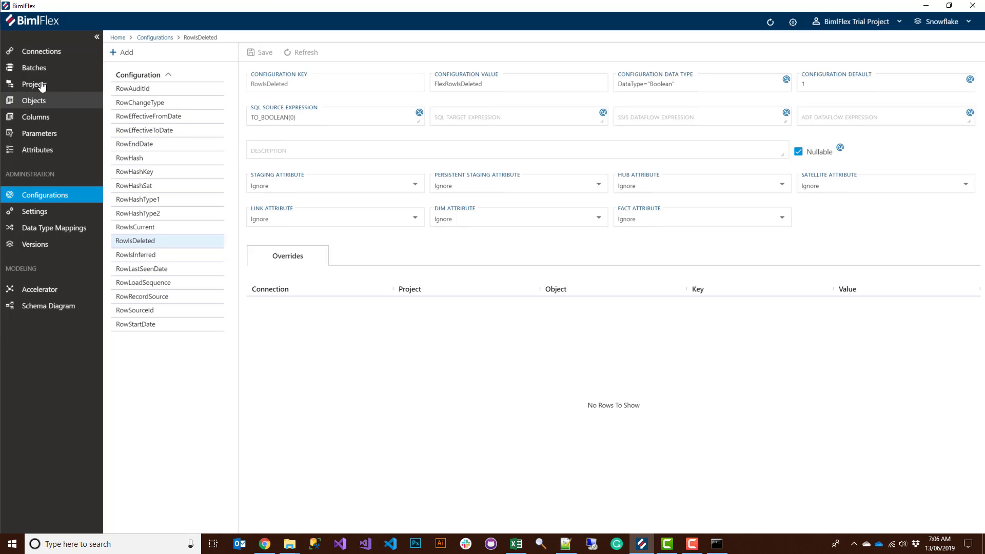
# Review the AWLT_SRC and BFX_STG connection settings, and switch to the BFX_TEST_DEV.xlsx workbook in Excel
pyautogui.click(41, 56)
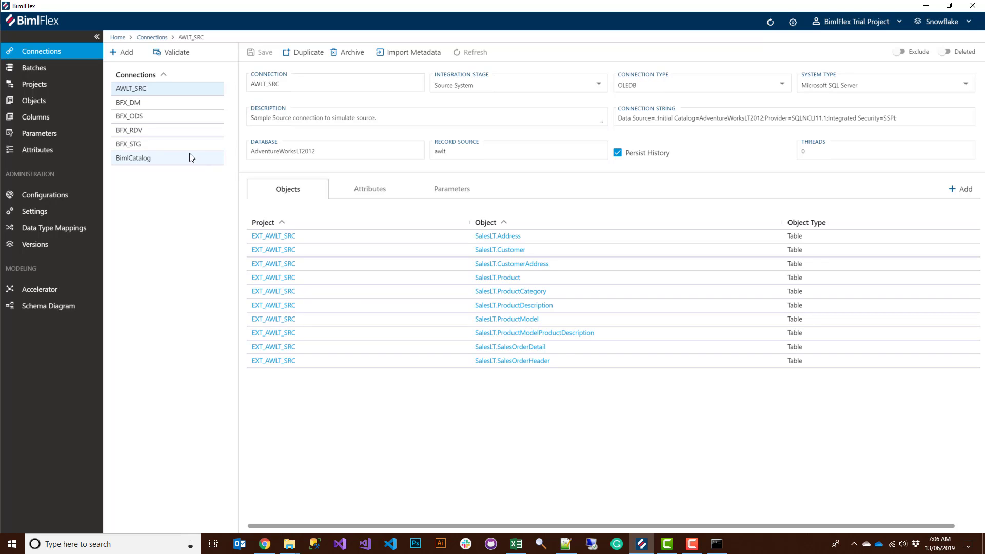
pyautogui.click(158, 146)
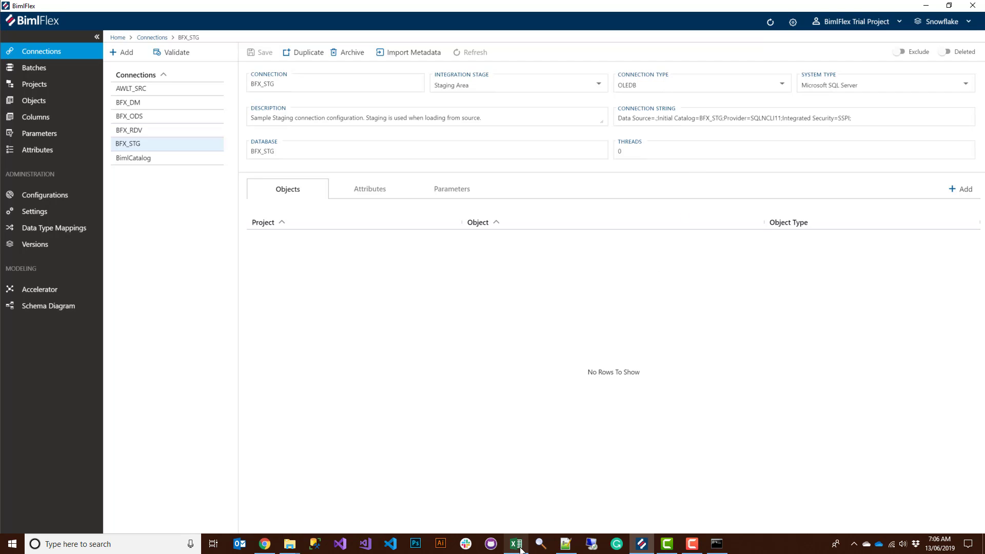
pyautogui.moveTo(520, 550)
pyautogui.click(515, 492)
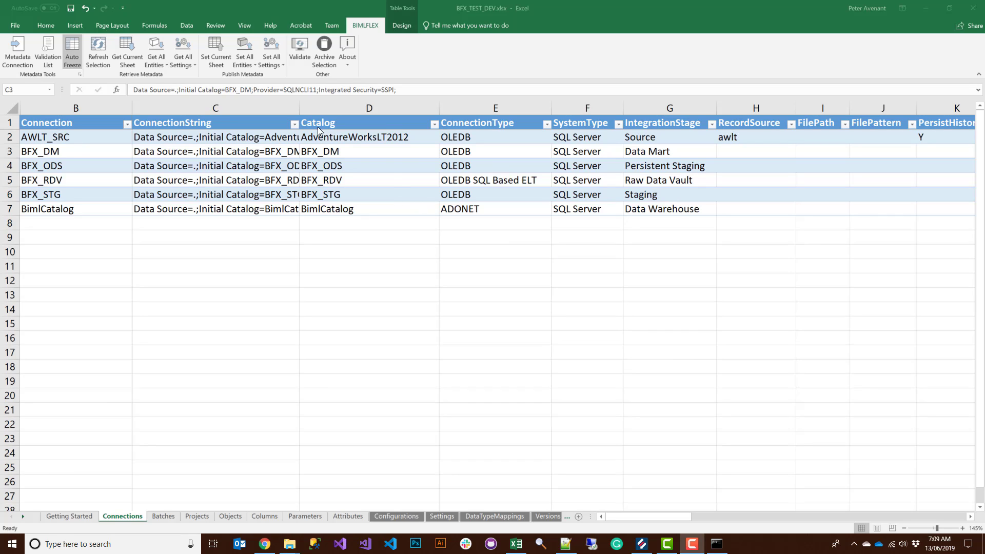
# Check the workbook's metadata connection customer and version, and retrieve all entities from the BimlFlex metadata database
pyautogui.moveTo(299, 106); pyautogui.dragTo(425, 106)
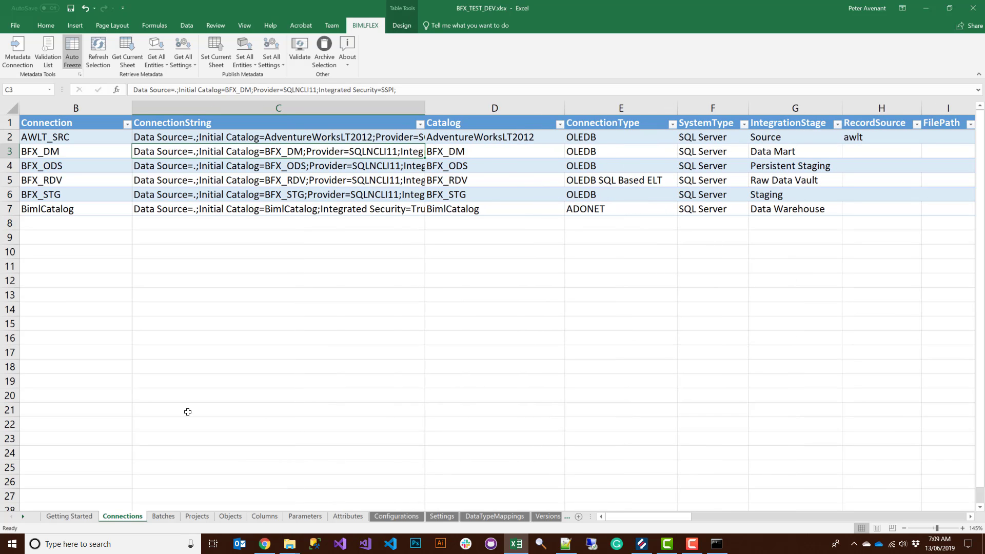
pyautogui.click(15, 47)
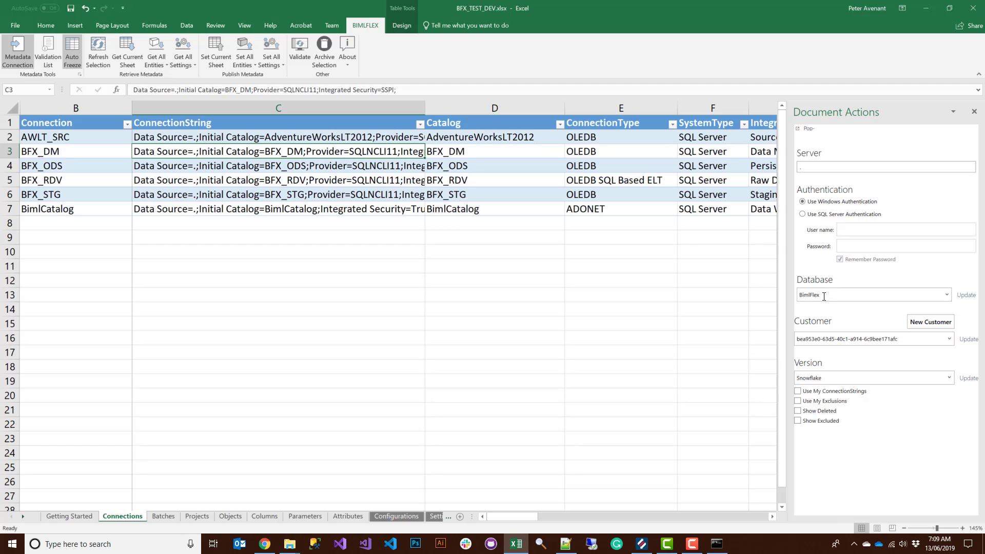
pyautogui.click(949, 339)
pyautogui.click(854, 352)
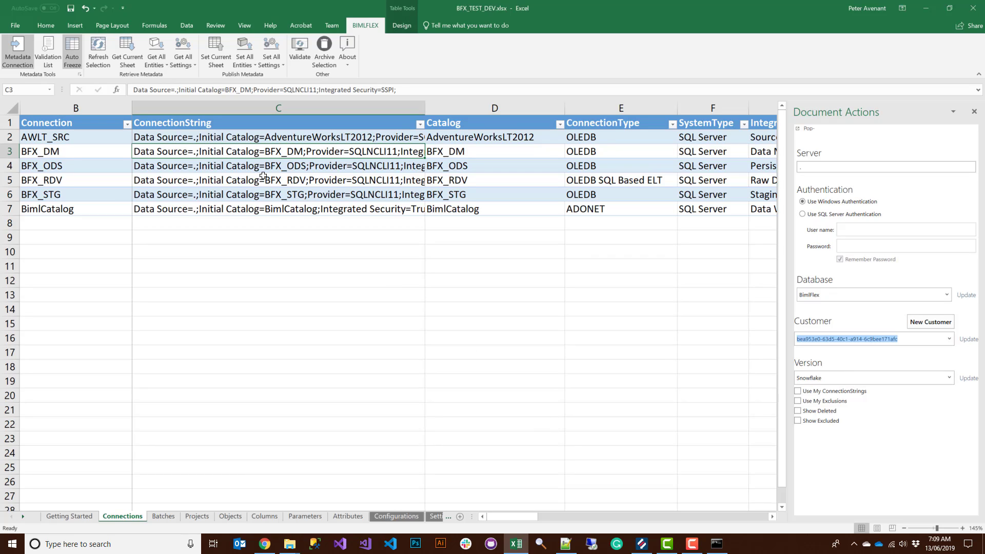
pyautogui.click(155, 49)
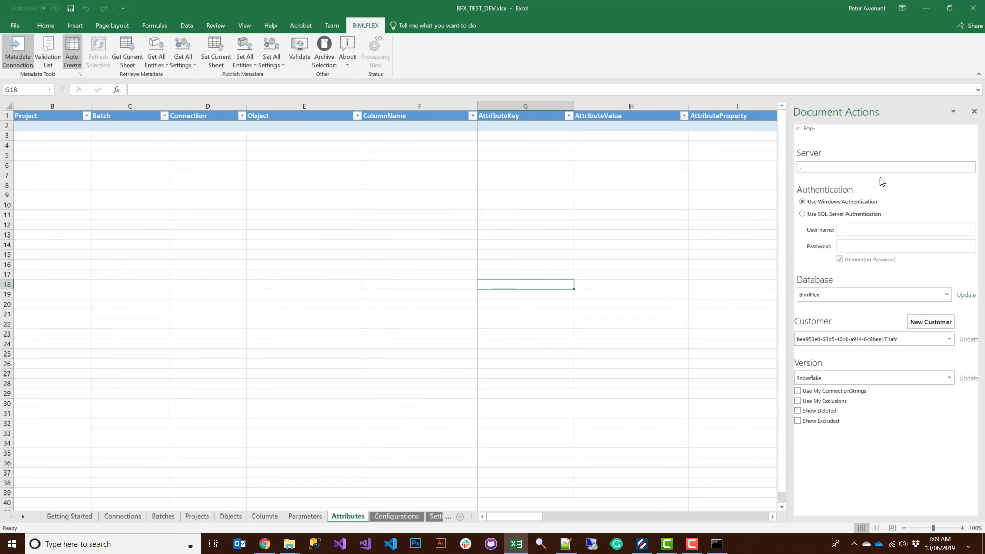
pyautogui.click(974, 113)
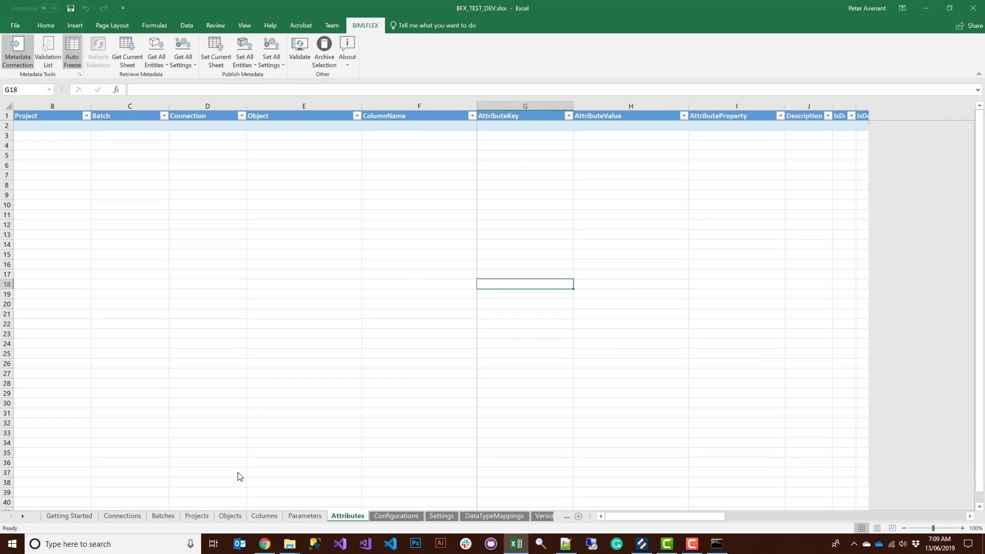
# Widen the ConnectionString column on the Connections sheet, and review the connections' integration stages and the BimlCatalog entry
pyautogui.click(122, 516)
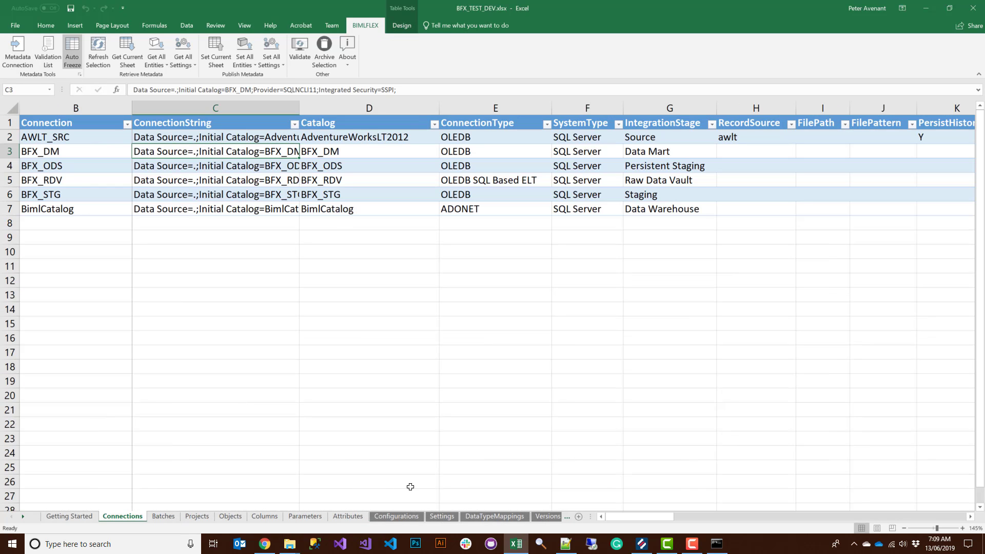
pyautogui.moveTo(299, 108); pyautogui.dragTo(497, 108)
pyautogui.click(835, 137)
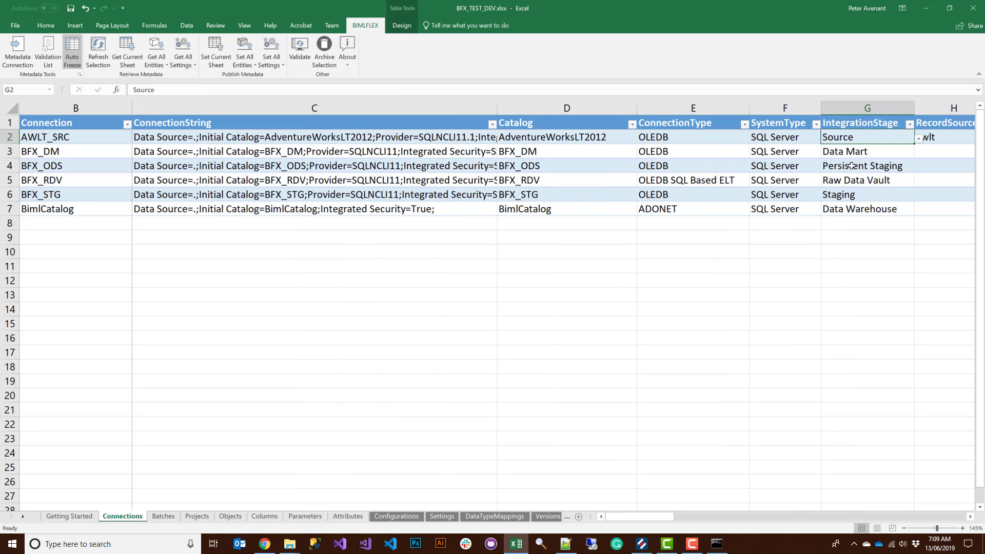
pyautogui.moveTo(844, 197); pyautogui.dragTo(844, 159)
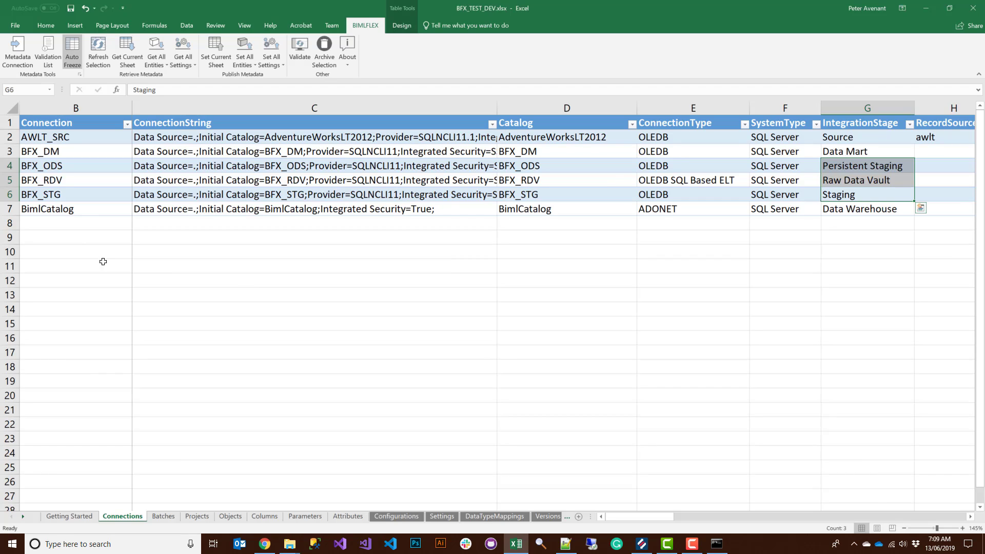
pyautogui.click(86, 212)
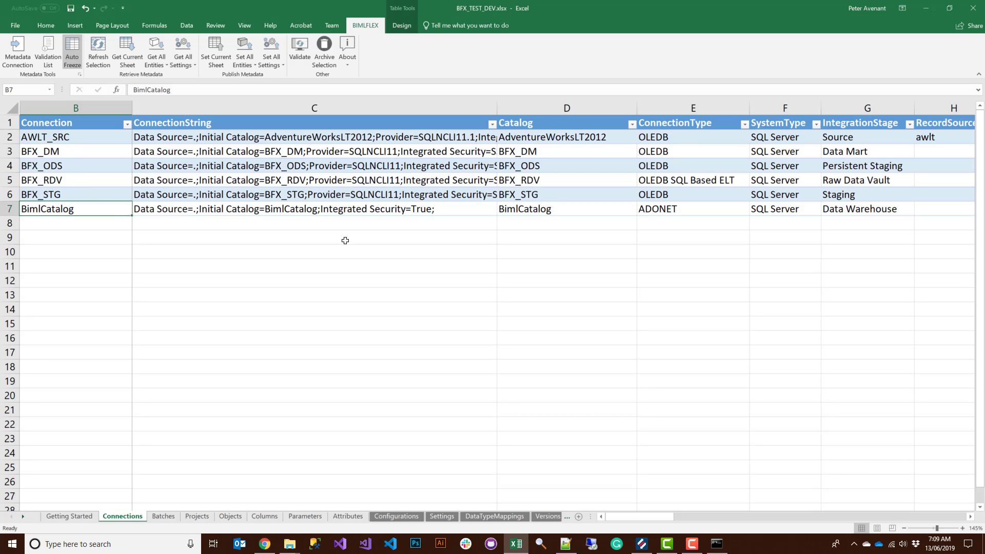
# Set the BFX_DM connection's ConnectionType to ODBC SQL Based ELT and its SystemType to Snowflake DW
pyautogui.click(664, 152)
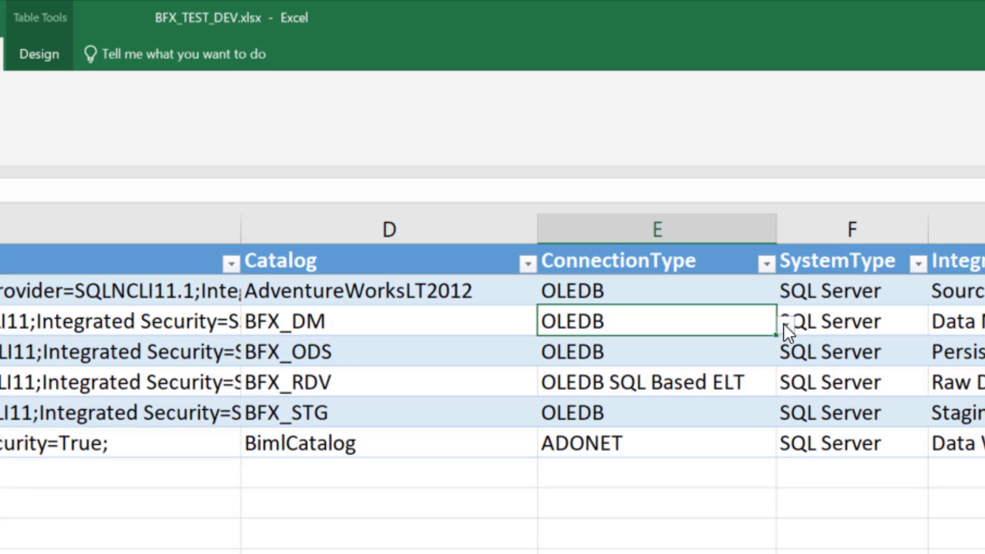
pyautogui.click(786, 324)
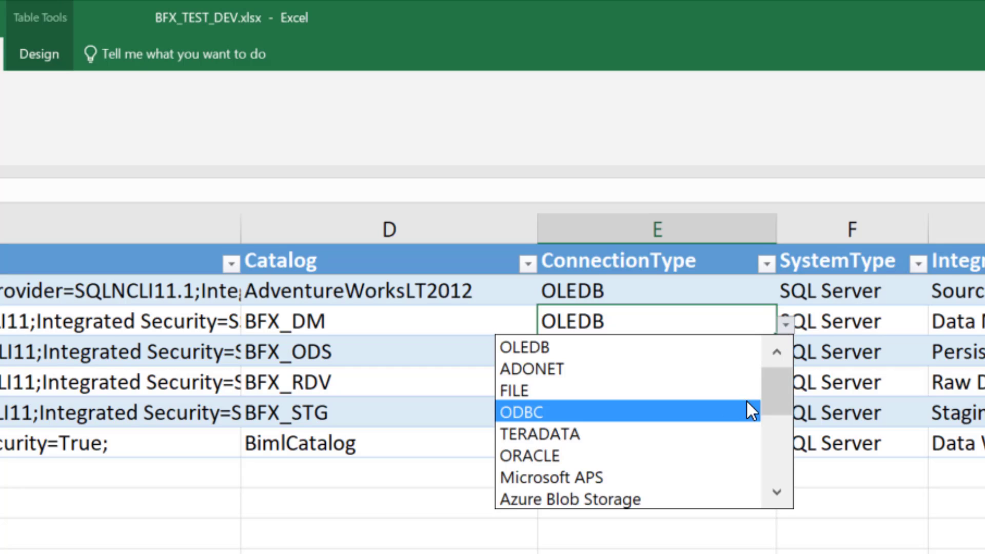
pyautogui.moveTo(789, 390); pyautogui.dragTo(789, 432)
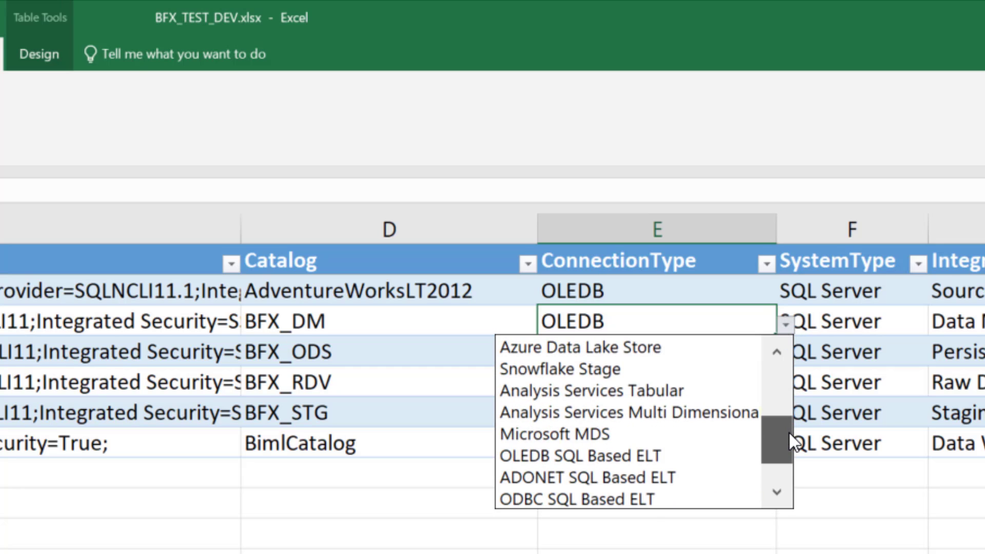
pyautogui.click(641, 506)
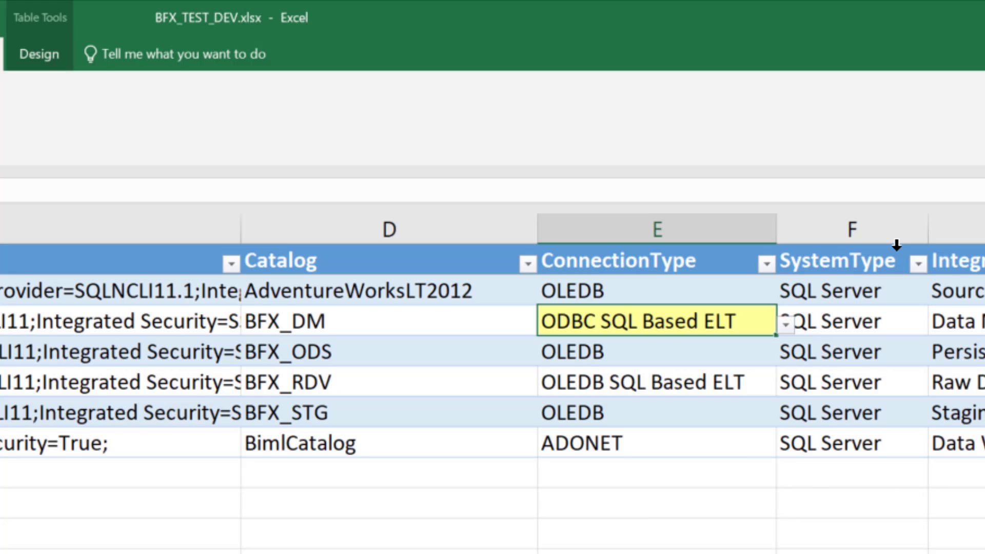
pyautogui.click(873, 324)
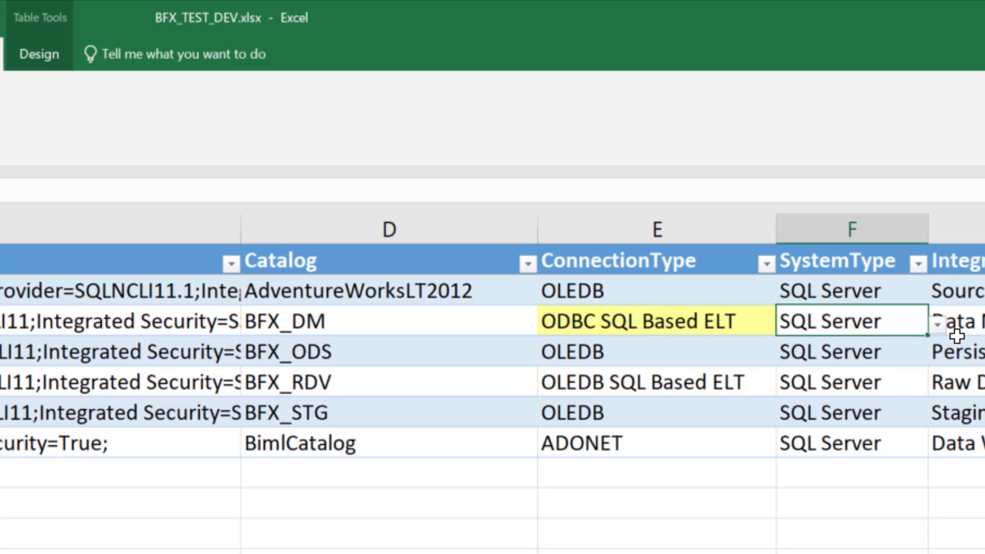
pyautogui.click(938, 330)
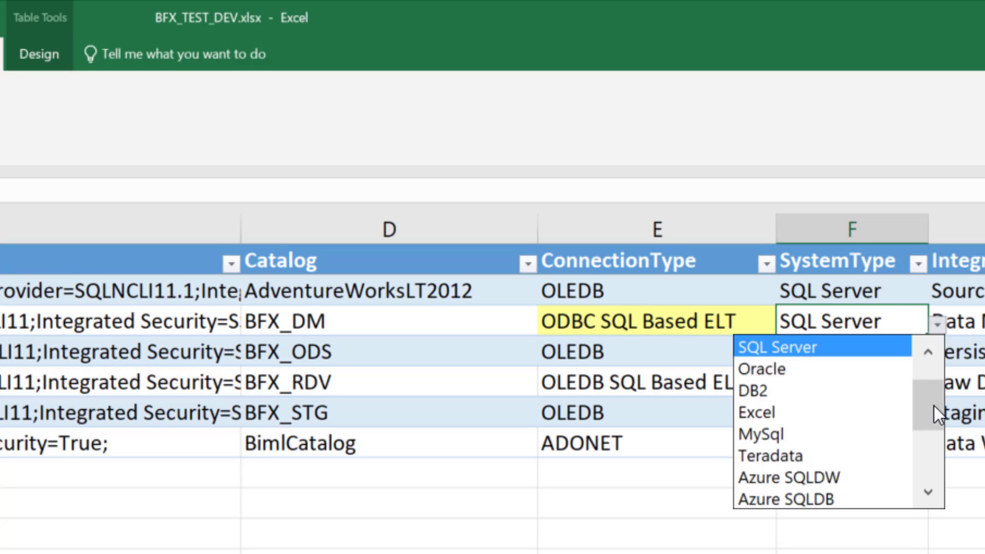
pyautogui.moveTo(933, 405); pyautogui.dragTo(931, 475)
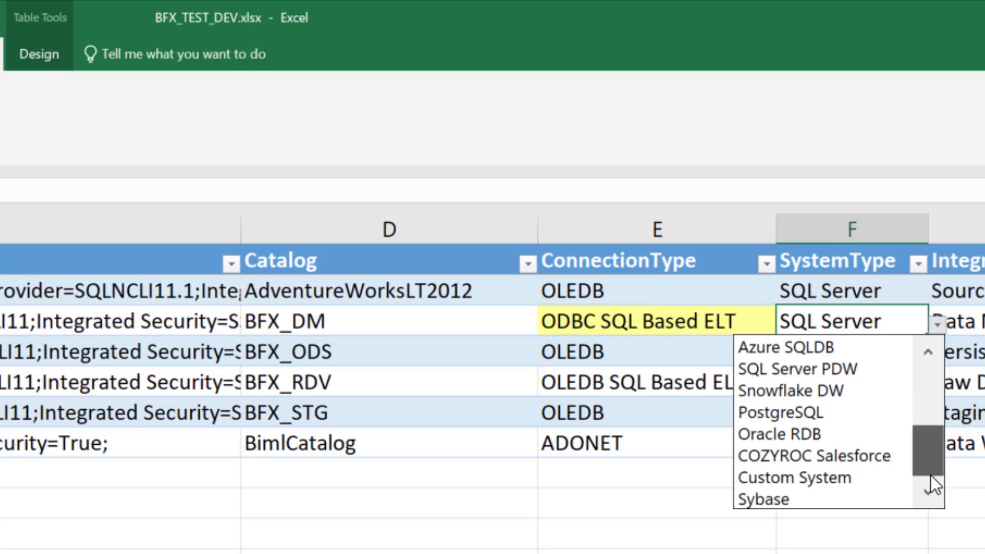
pyautogui.click(796, 389)
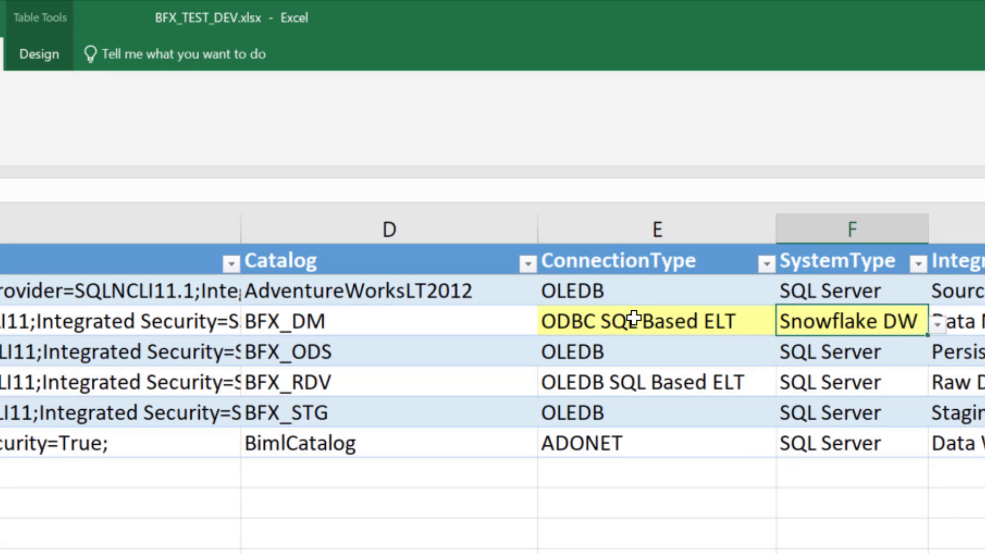
# Set the BFX_DM connection's Catalog to BIMFLEX
pyautogui.click(567, 318)
pyautogui.click(334, 324)
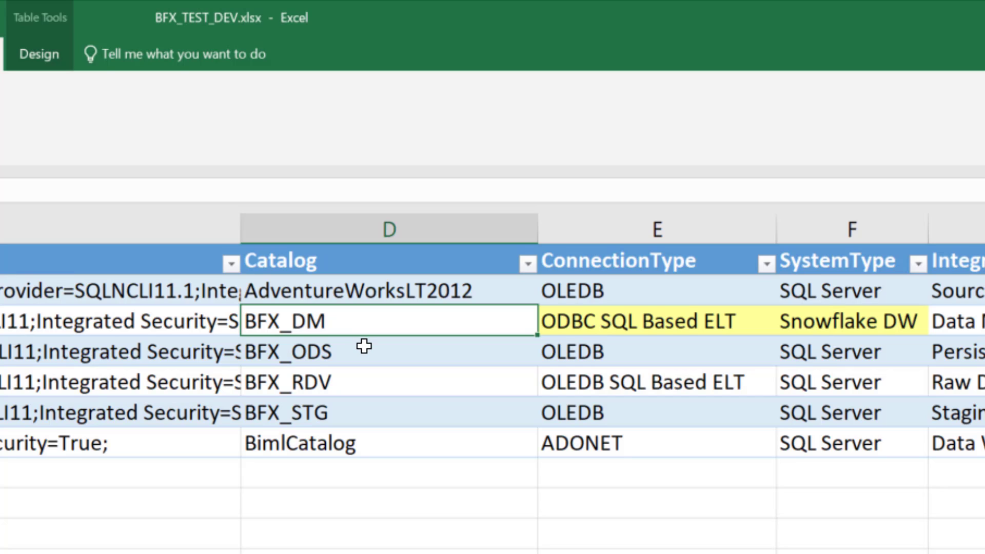
pyautogui.write('BIMFLEX')
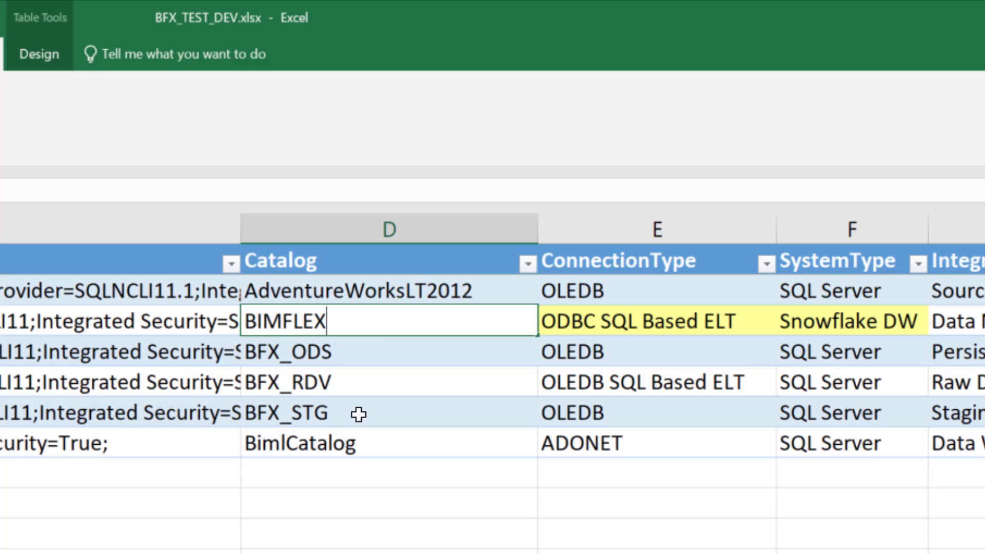
pyautogui.click(326, 361)
# Copy the BFX_DM row's Catalog, ConnectionType and SystemType values to the BFX_ODS, BFX_RDV and BFX_STG rows
pyautogui.click(318, 323)
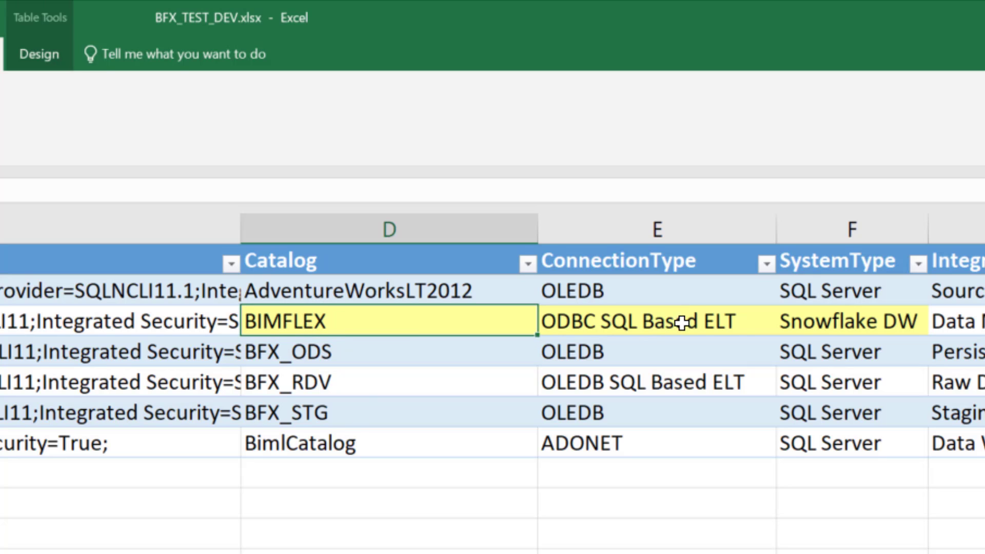
pyautogui.keyDown('shift'); pyautogui.click(831, 327); pyautogui.keyUp('shift')
pyautogui.hotkey('ctrl', 'c')
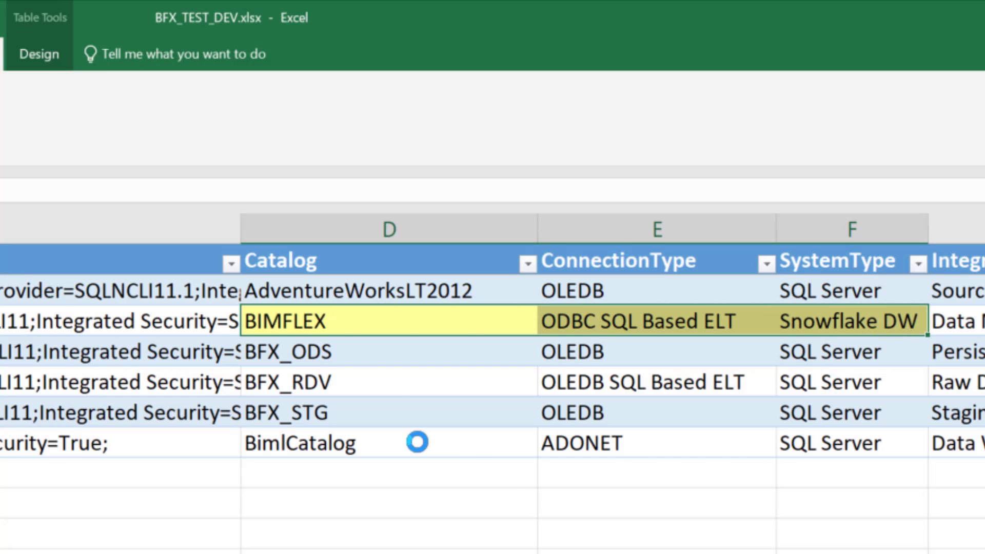
pyautogui.click(345, 363)
pyautogui.moveTo(343, 380); pyautogui.dragTo(340, 411)
pyautogui.hotkey('ctrl', 'v')
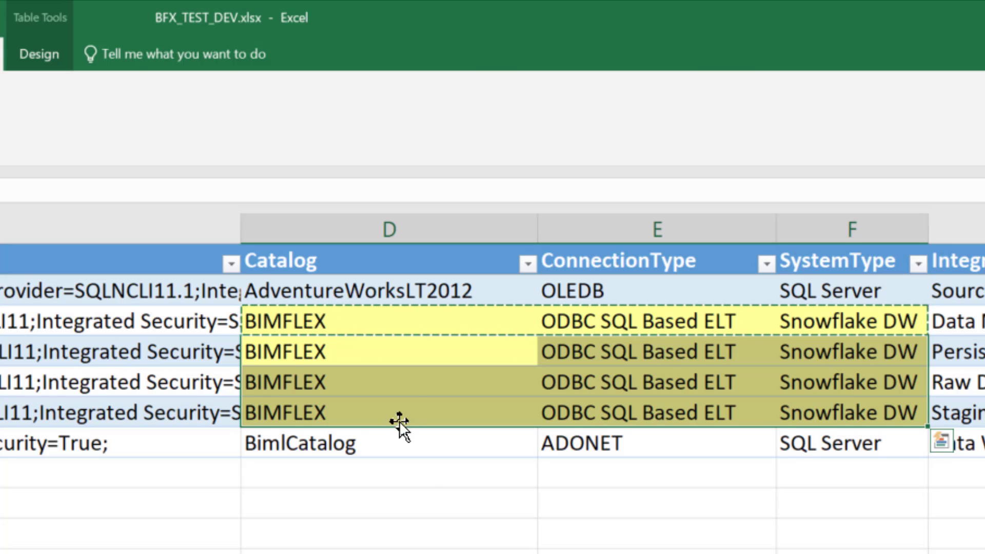
pyautogui.click(692, 380)
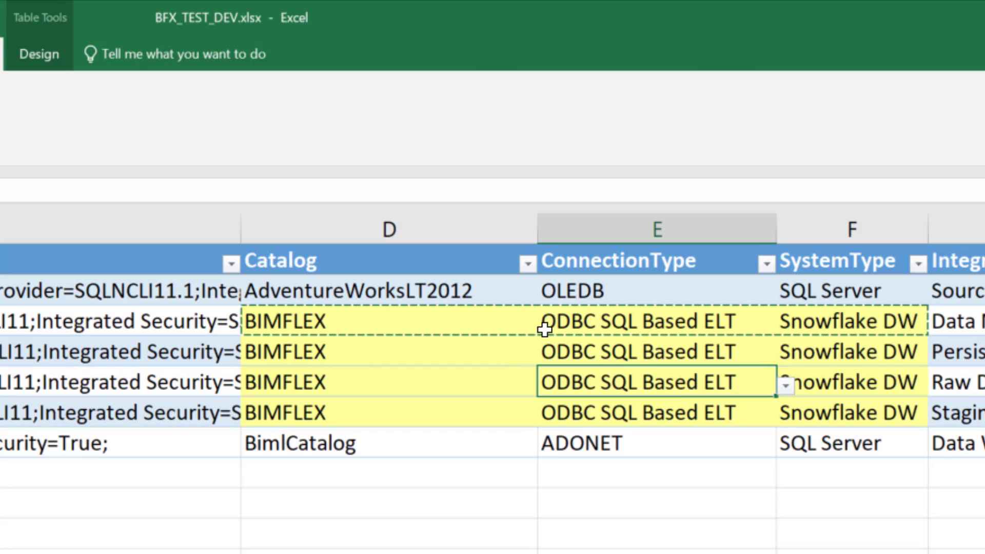
pyautogui.click(494, 370)
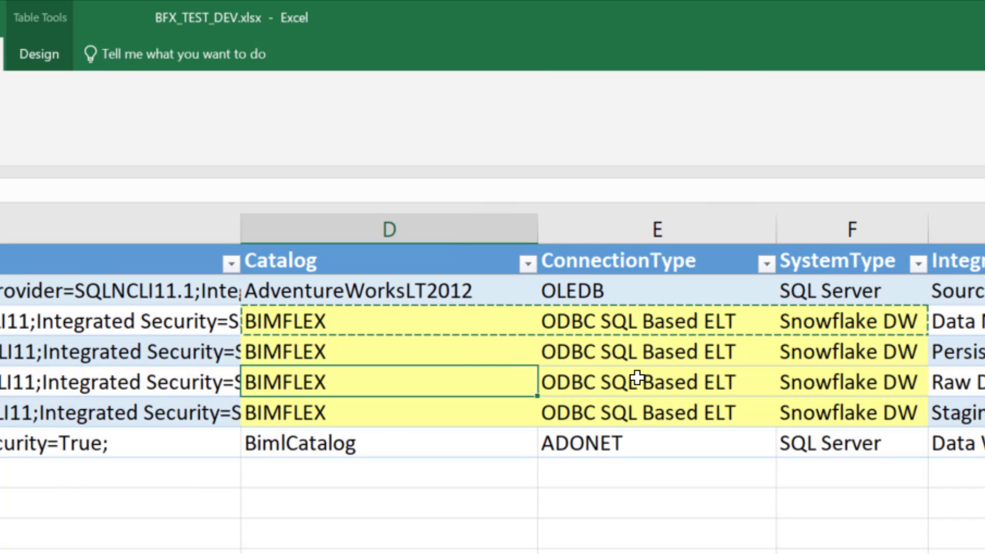
# Replace BFX_DM's ConnectionString with the copied Snowflake ODBC string containing DSN SFLDW, the user ID, the password and database BIMLFLEX
pyautogui.click(144, 325)
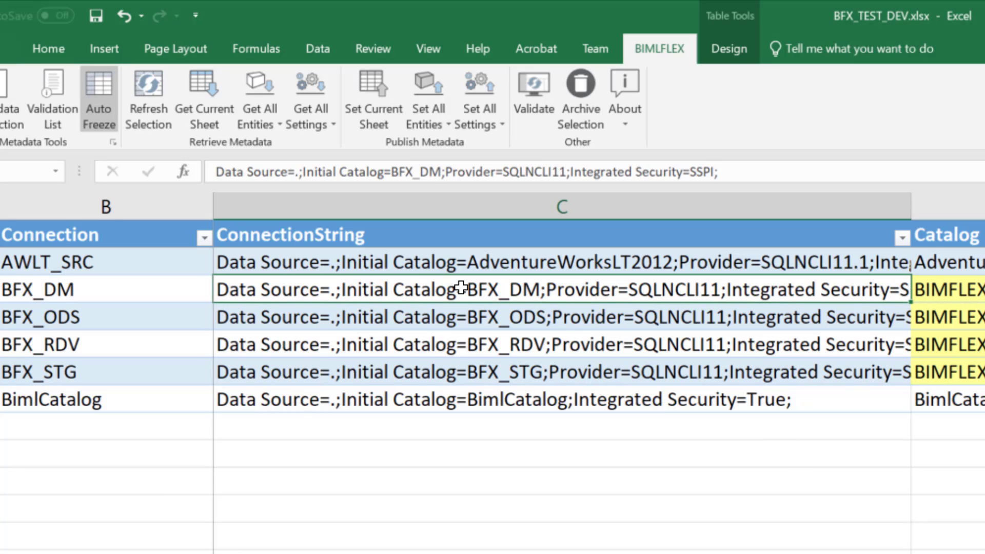
pyautogui.hotkey('ctrl', 'v')
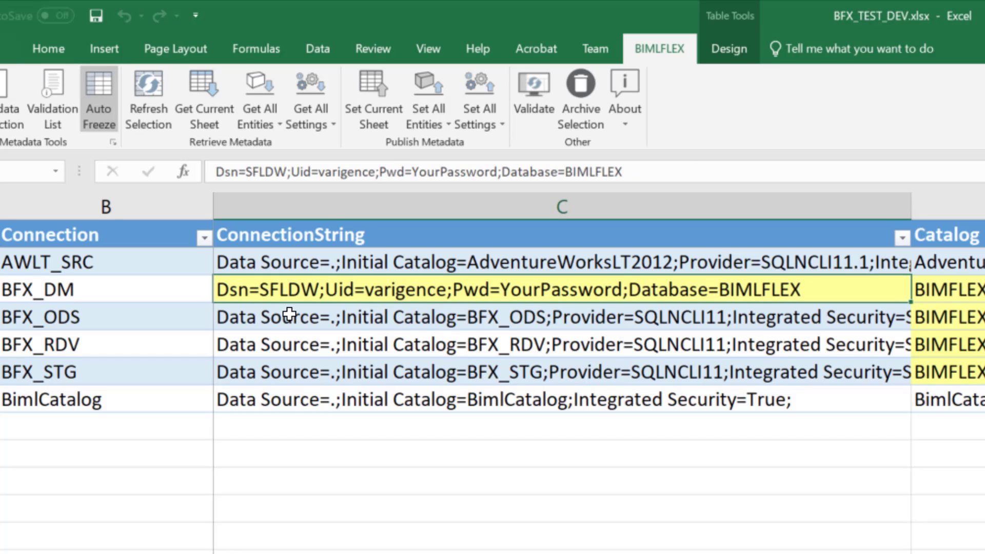
# Examine the DSN, user ID, password and database parts of the BFX_DM connection string
pyautogui.doubleClick(267, 291)
pyautogui.moveTo(260, 289); pyautogui.dragTo(316, 285)
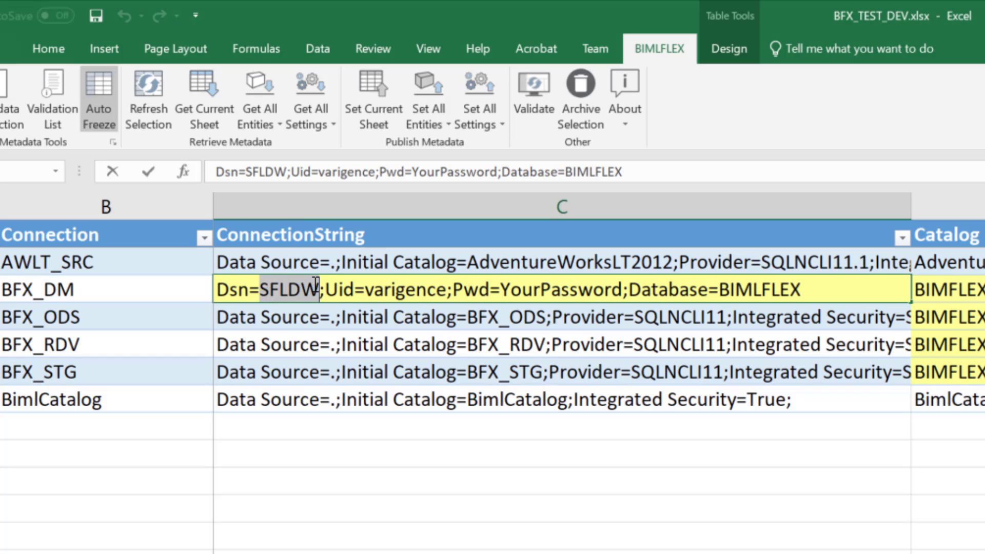
pyautogui.click(387, 292)
pyautogui.doubleClick(388, 292)
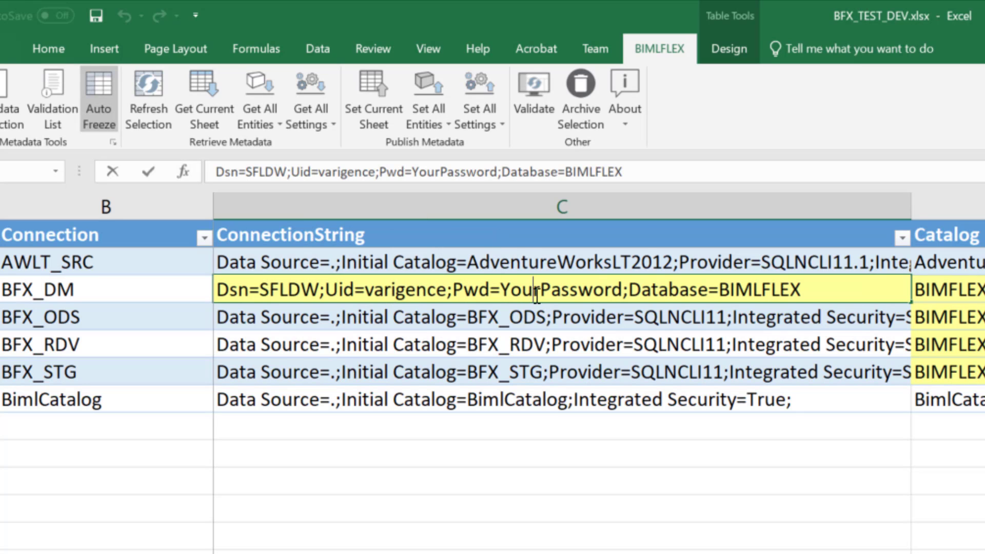
pyautogui.doubleClick(517, 290)
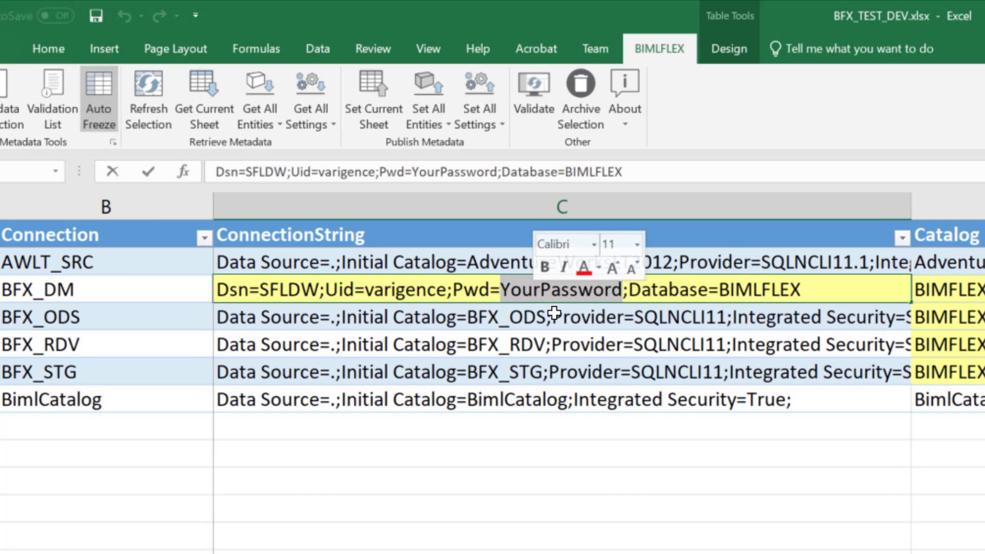
pyautogui.click(776, 289)
pyautogui.doubleClick(776, 290)
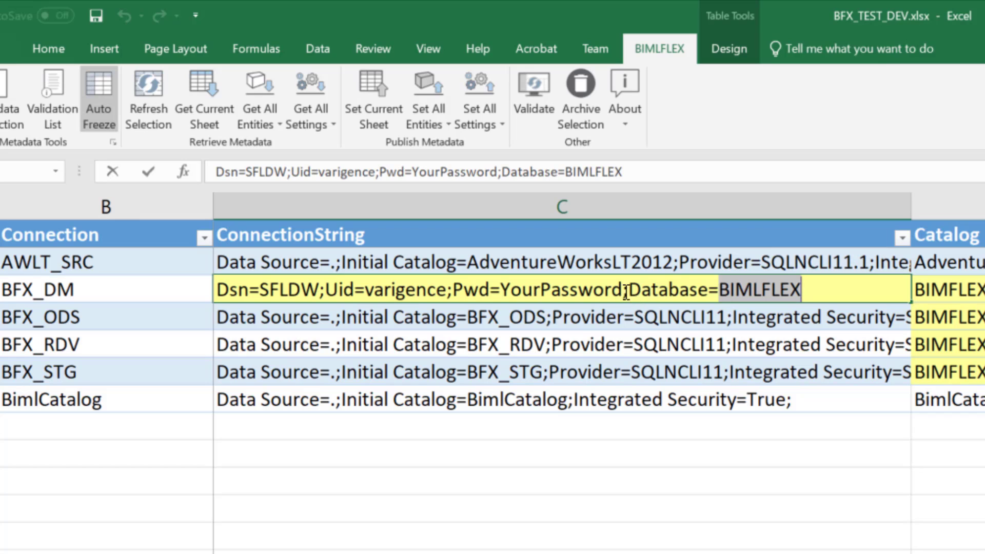
pyautogui.moveTo(632, 291); pyautogui.dragTo(799, 282)
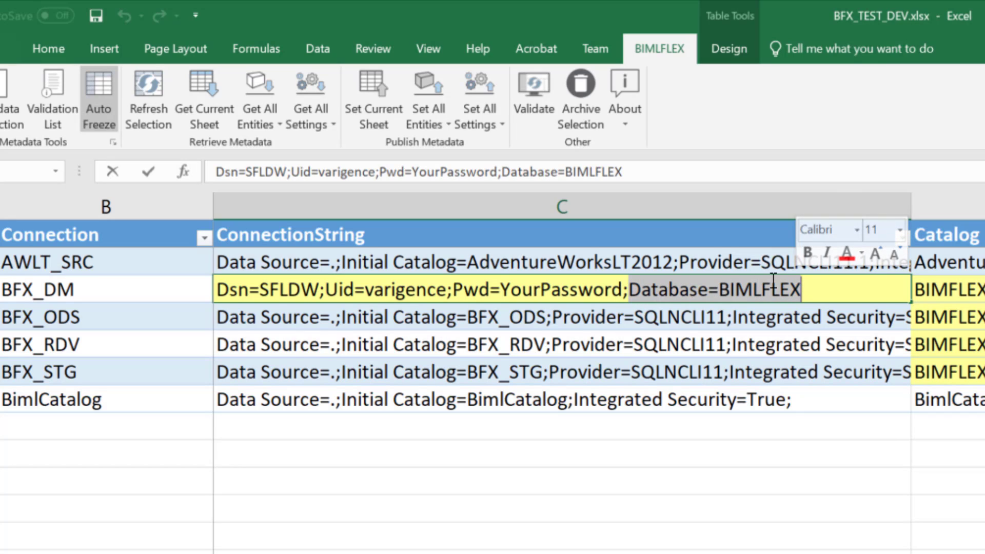
pyautogui.click(661, 343)
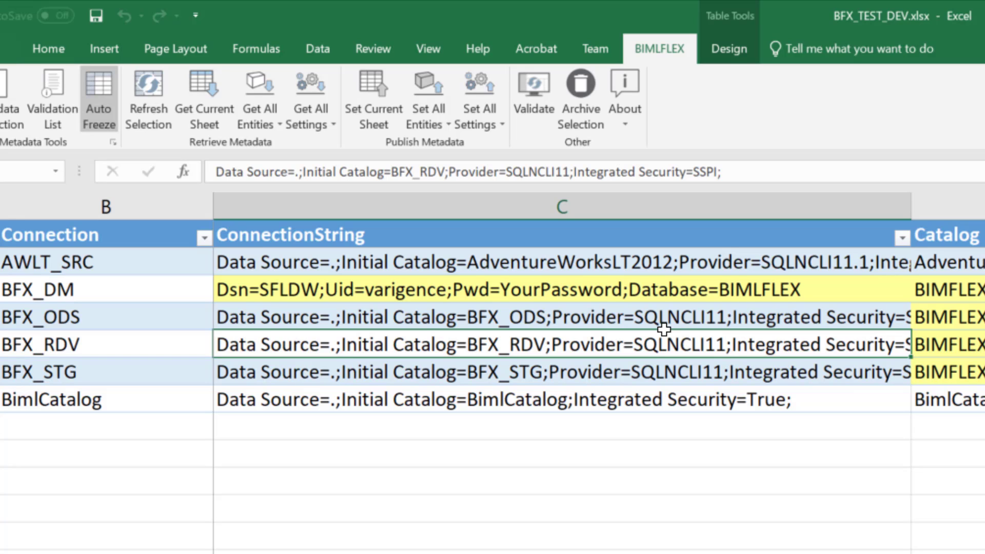
# Copy the BFX_DM ConnectionString, including its password, to the BFX_ODS, BFX_RDV and BFX_STG rows
pyautogui.click(549, 290)
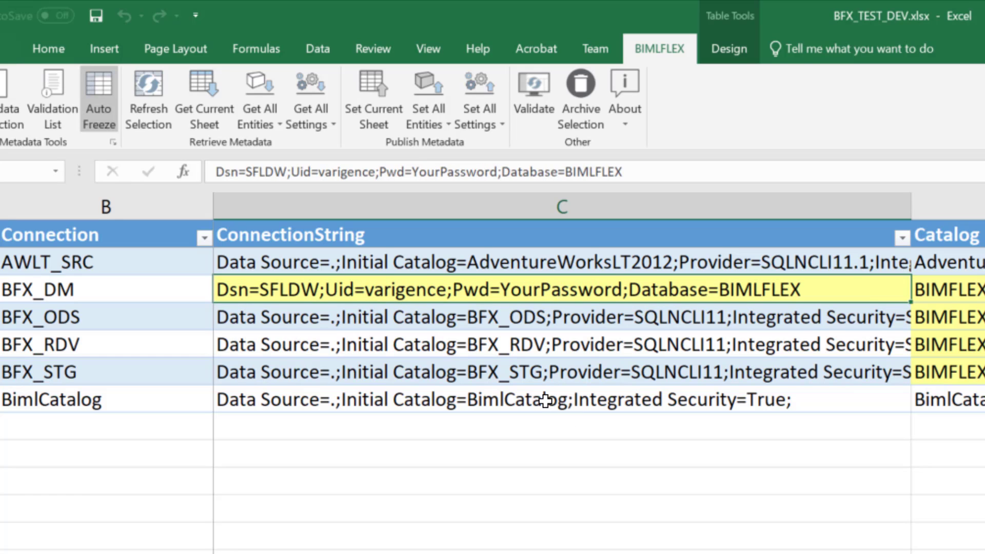
pyautogui.hotkey('ctrl', 'c')
pyautogui.moveTo(506, 325); pyautogui.dragTo(506, 367)
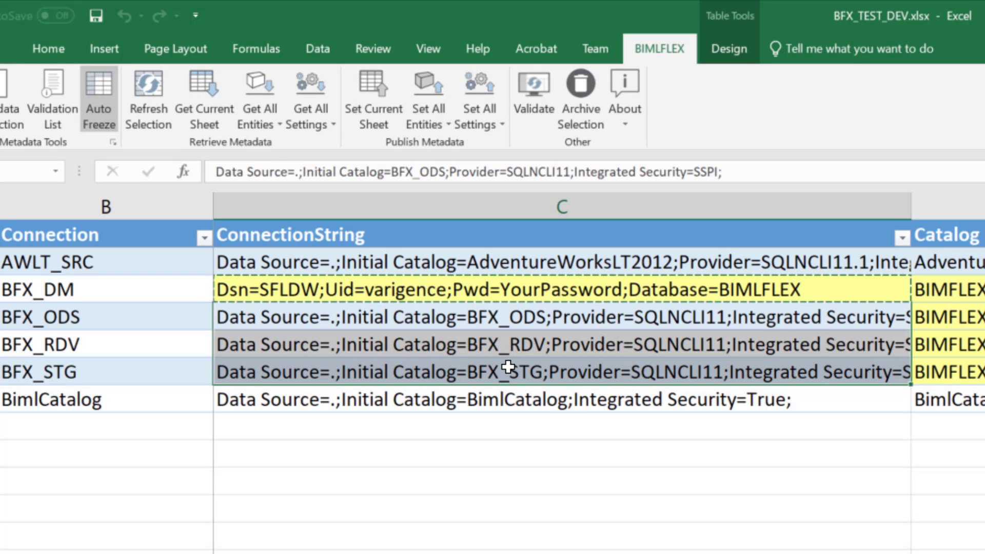
pyautogui.hotkey('ctrl', 'v')
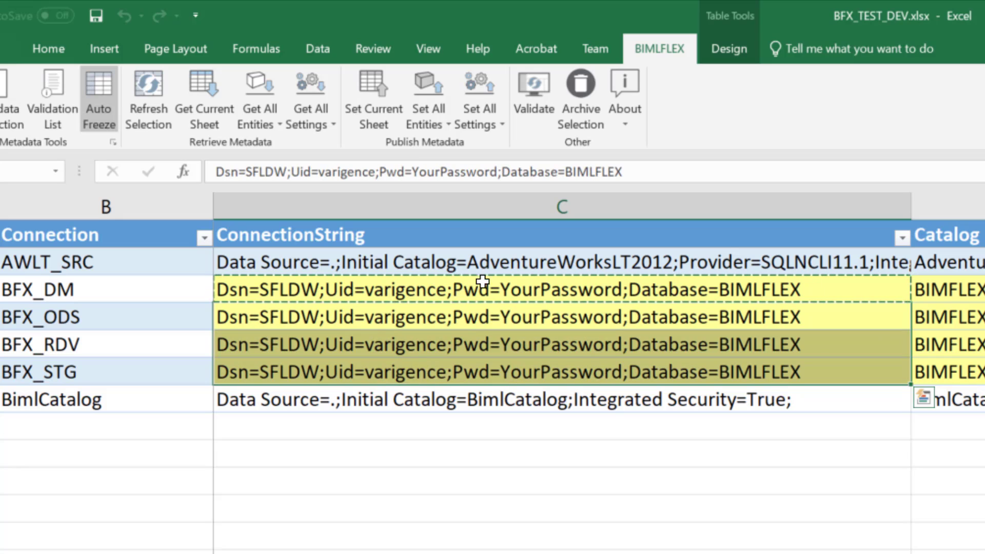
pyautogui.click(458, 319)
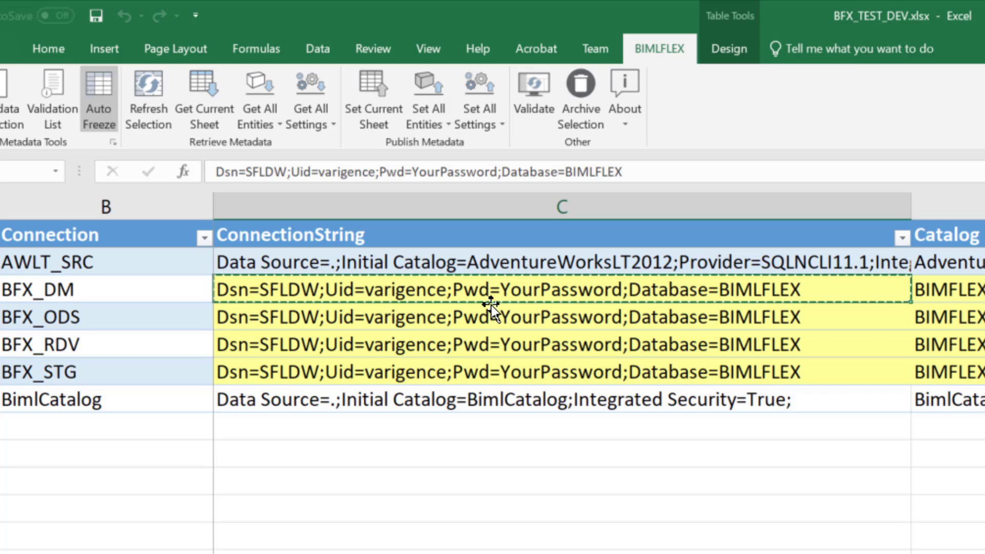
pyautogui.press('Escape')
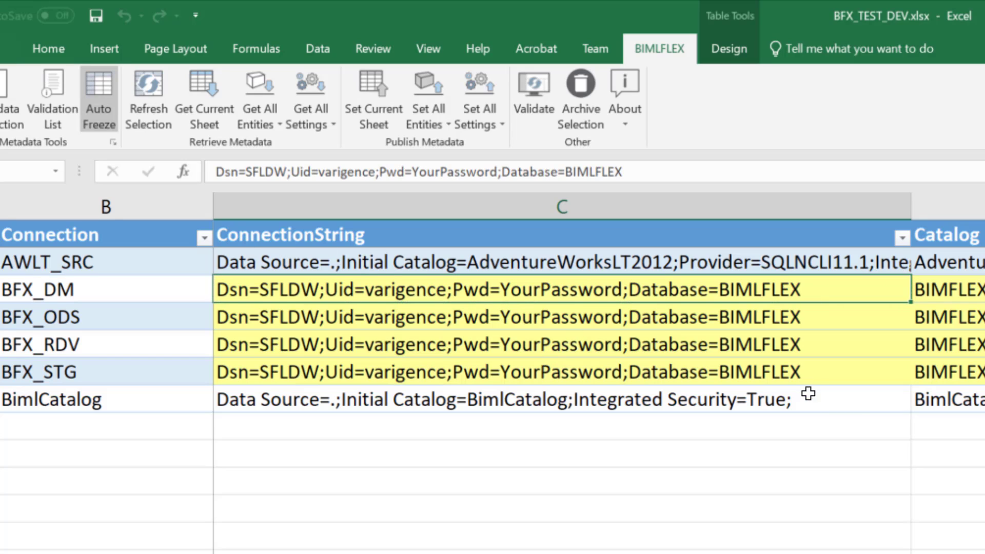
# Publish the Connections sheet's metadata and retrieve all settings into the workbook
pyautogui.click(371, 100)
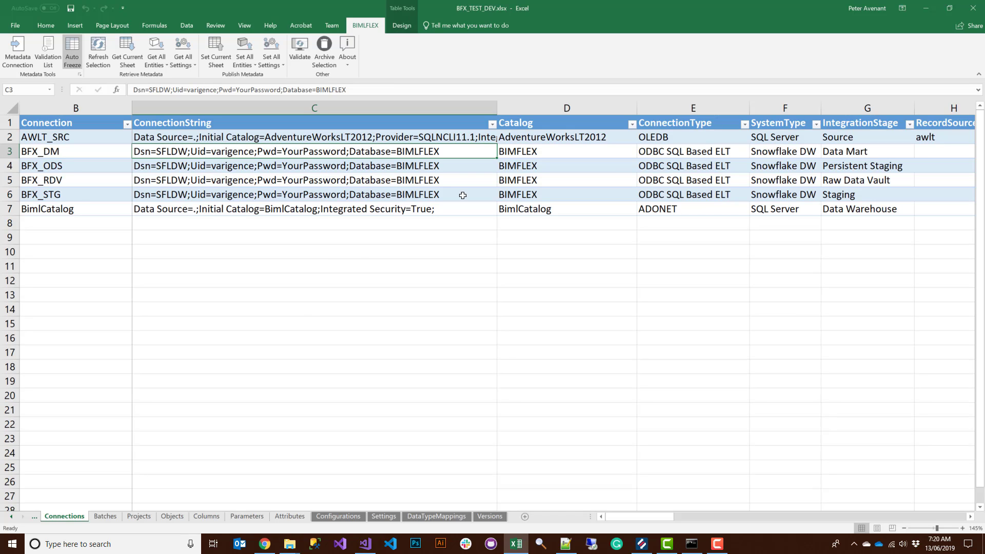
pyautogui.click(190, 48)
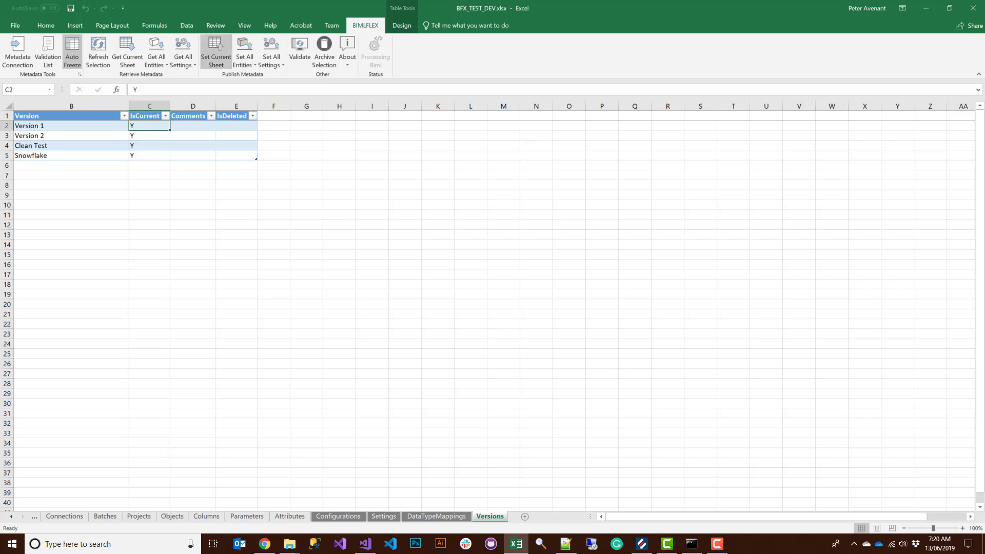
# Filter the Settings sheet's SettingDisplayGrouping to Snowflake only, and widen the SettingValue column
pyautogui.click(393, 517)
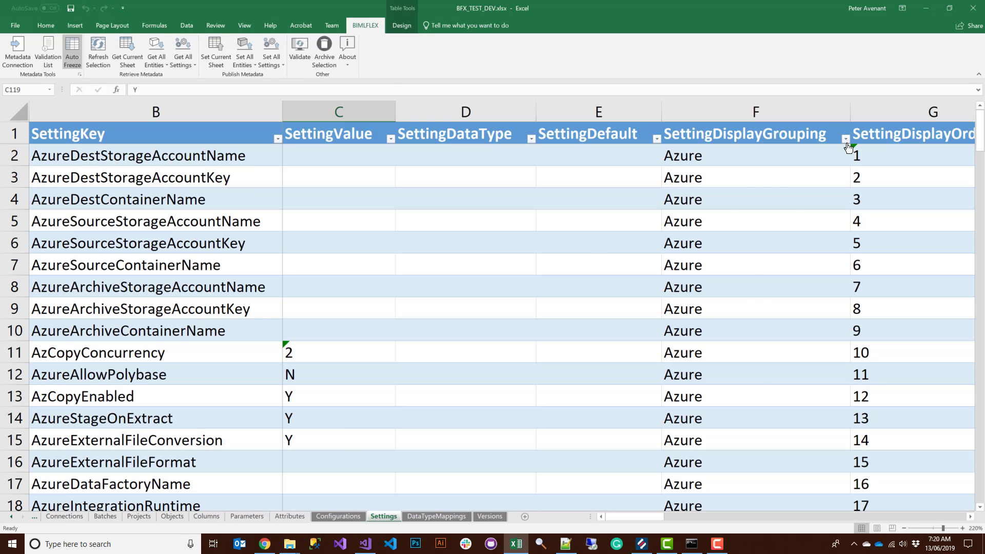
pyautogui.click(845, 138)
pyautogui.click(745, 239)
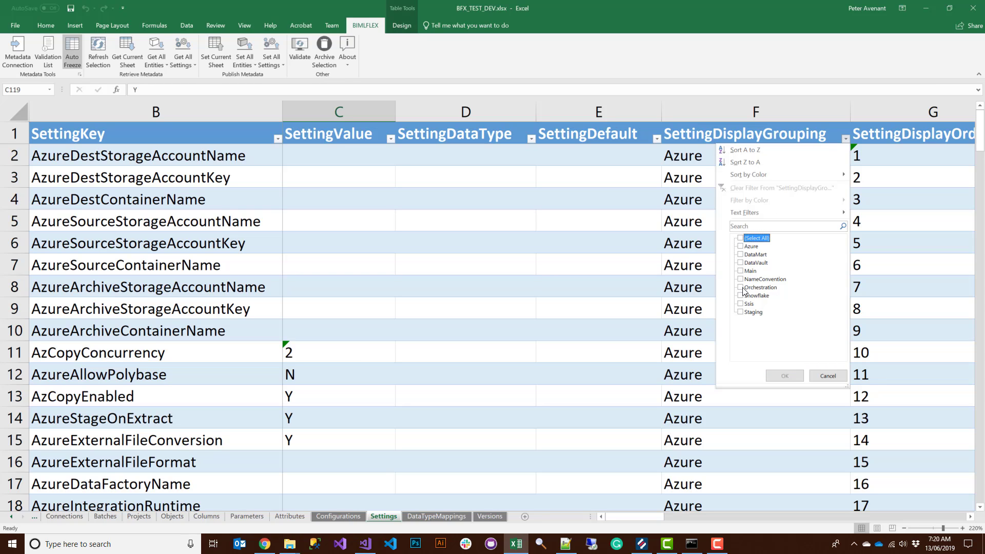
pyautogui.click(754, 296)
pyautogui.click(777, 377)
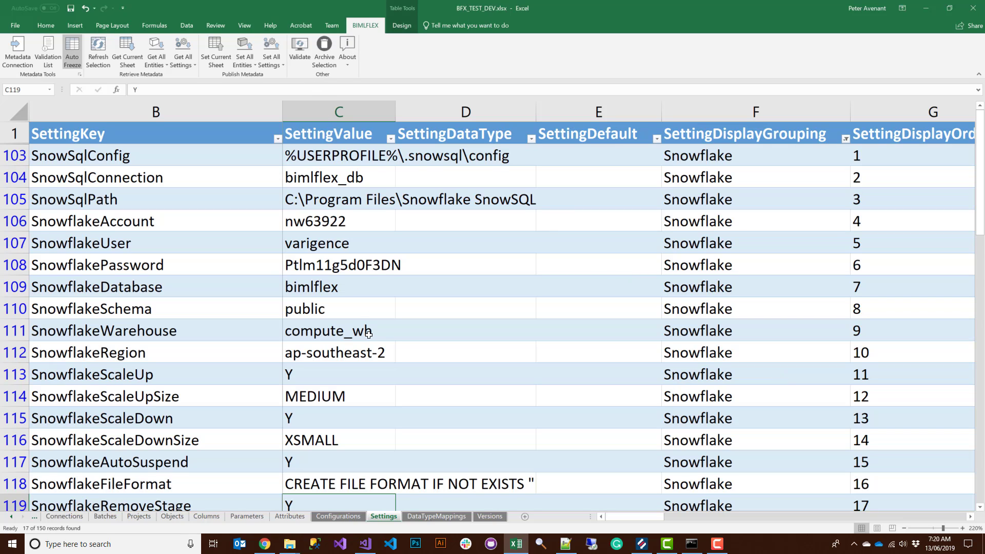
pyautogui.moveTo(396, 108); pyautogui.dragTo(663, 124)
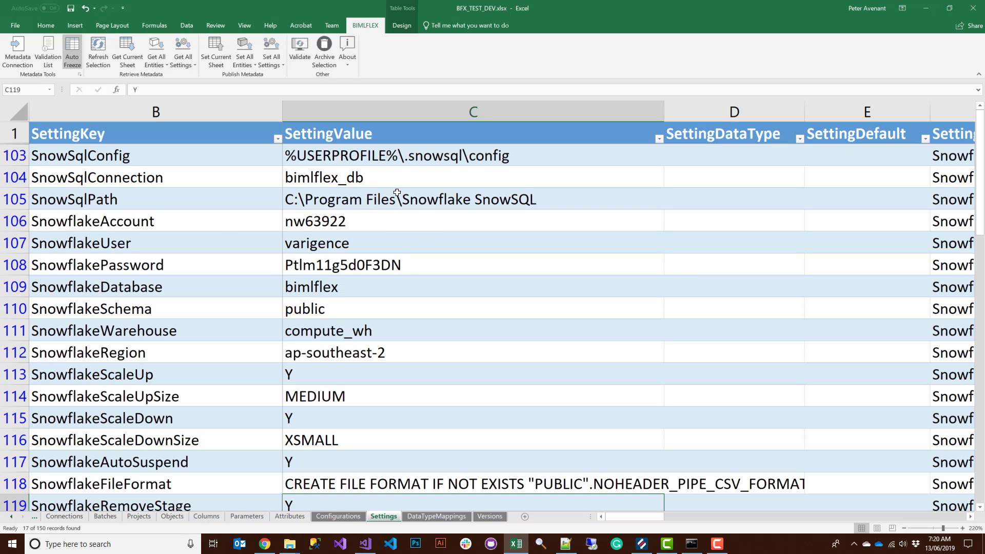
# Review the SnowSQL config, connection and path settings and the Snowflake account, user, password, database, schema, warehouse and region values
pyautogui.click(445, 156)
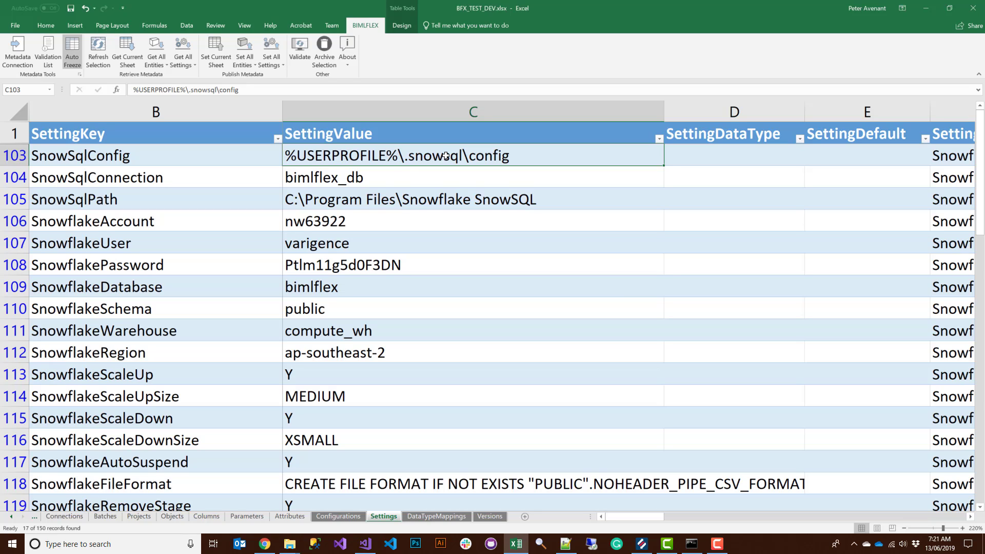
pyautogui.click(365, 177)
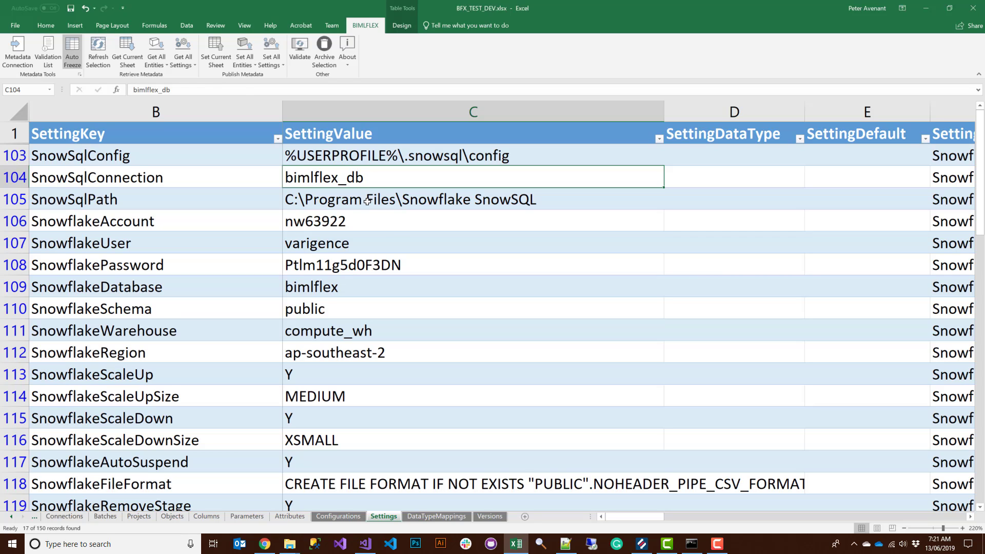
pyautogui.click(367, 201)
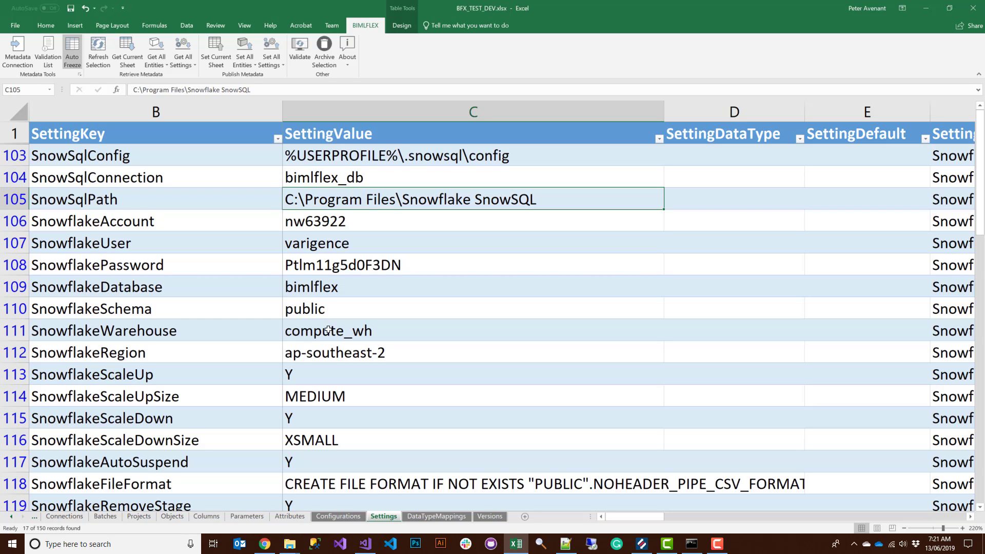
pyautogui.moveTo(325, 225); pyautogui.dragTo(321, 355)
pyautogui.click(339, 266)
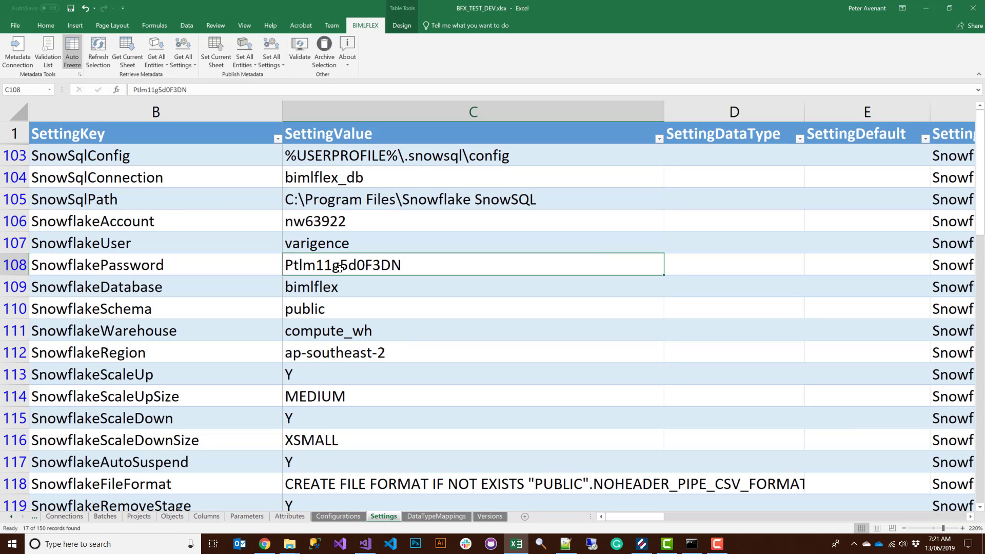
pyautogui.click(342, 224)
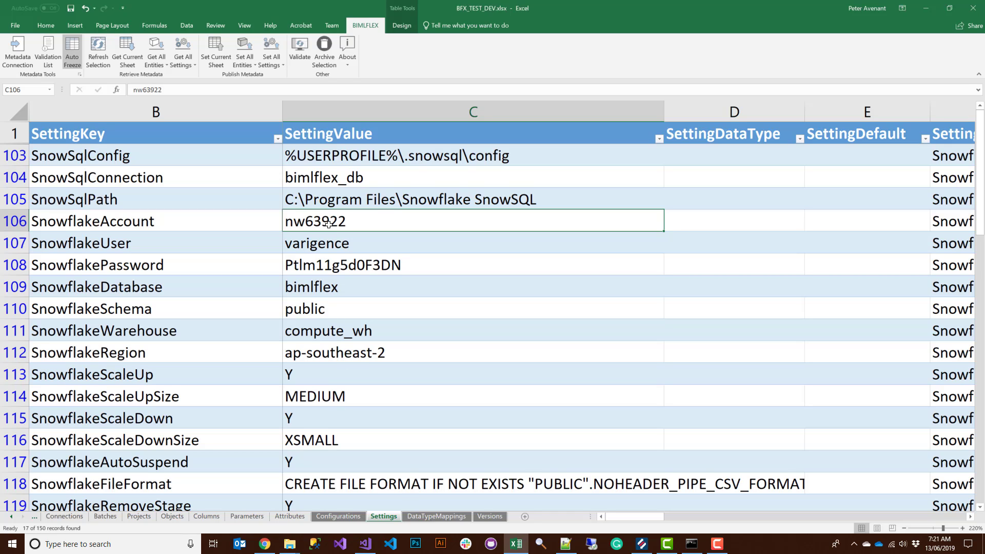
pyautogui.click(314, 249)
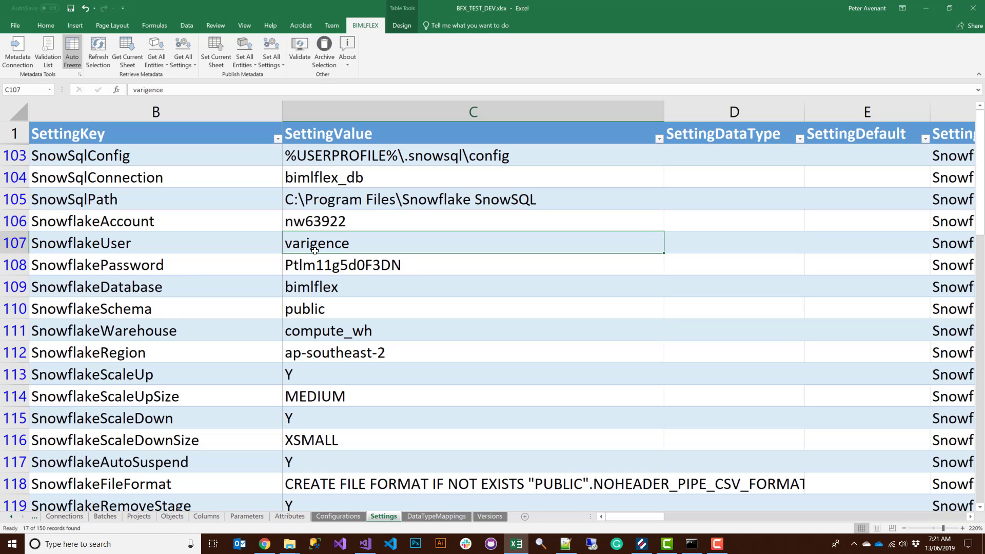
pyautogui.click(309, 266)
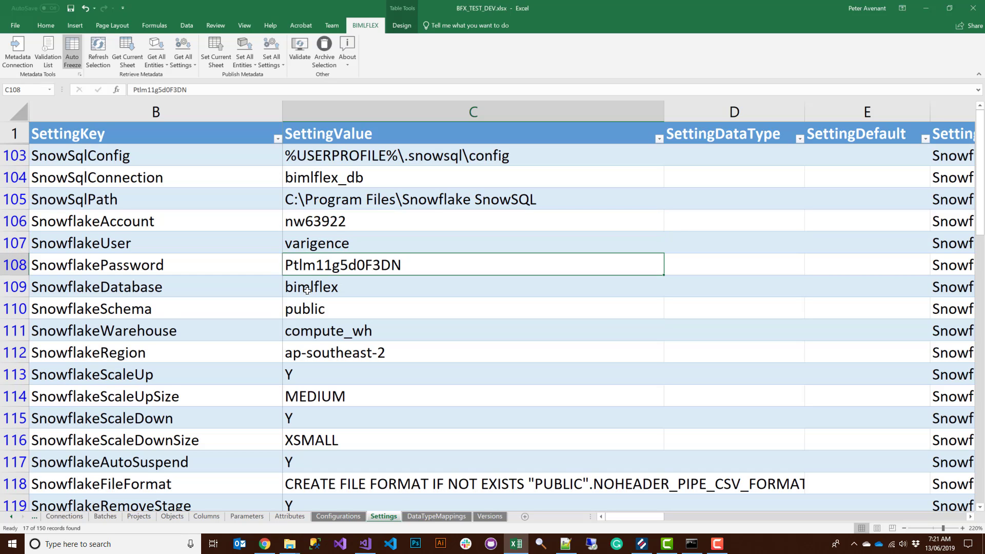
pyautogui.click(307, 291)
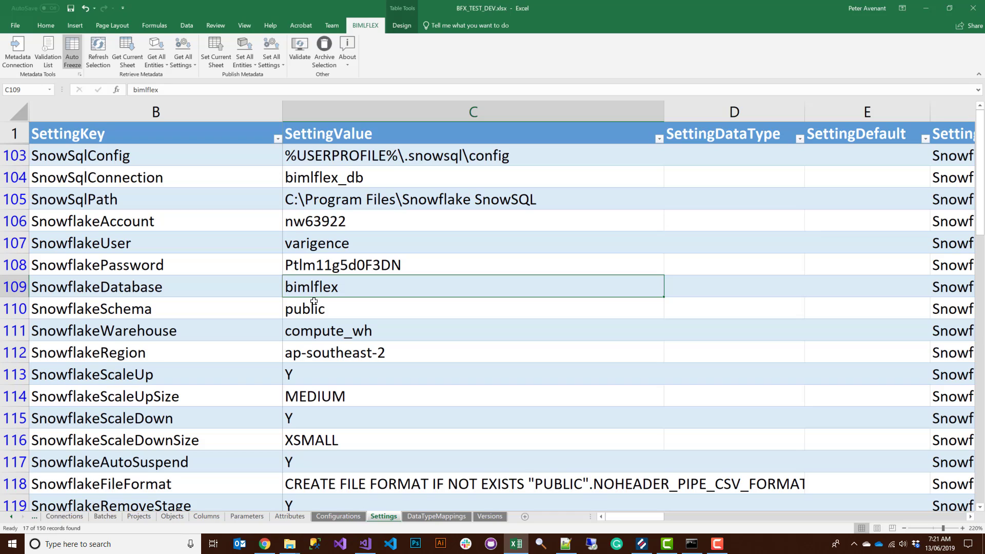
pyautogui.click(309, 311)
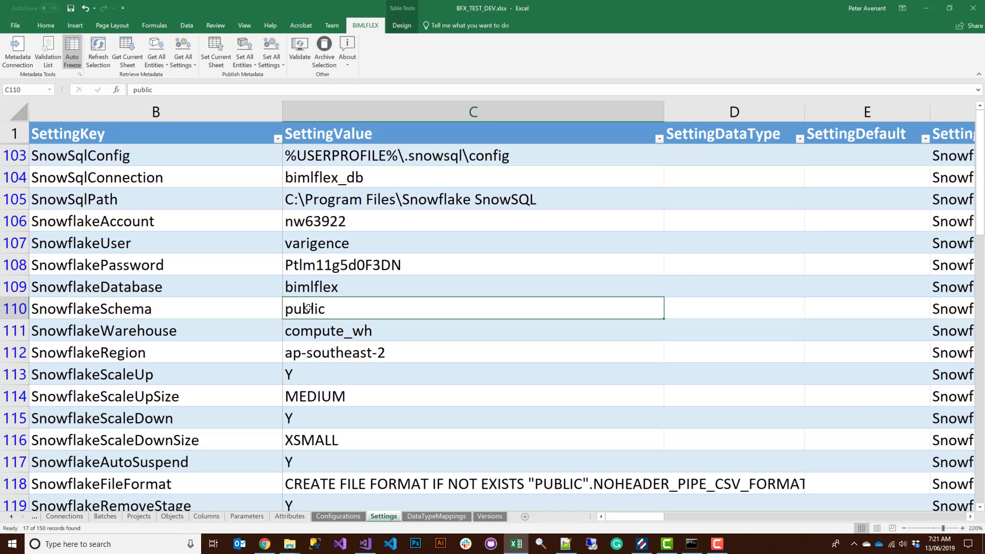
pyautogui.click(317, 334)
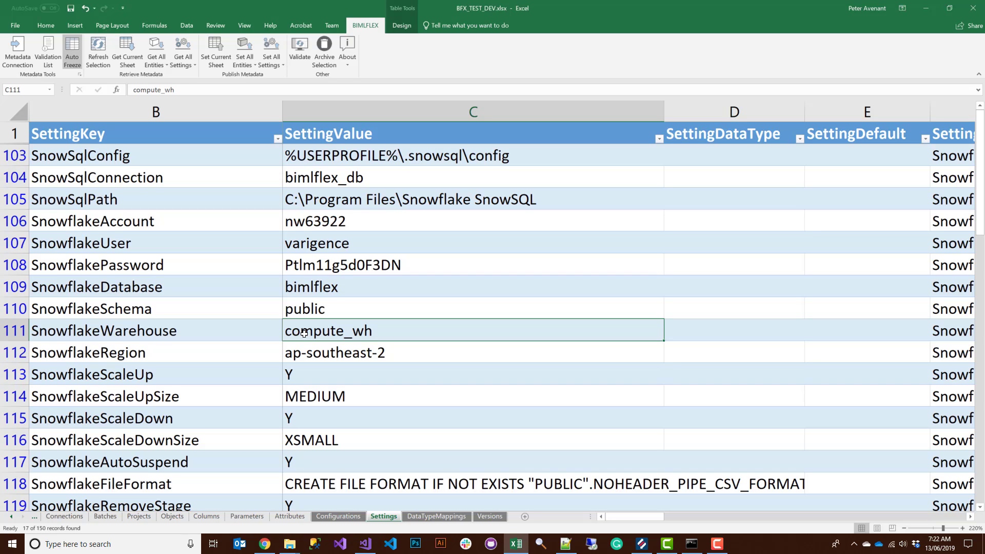
pyautogui.click(310, 352)
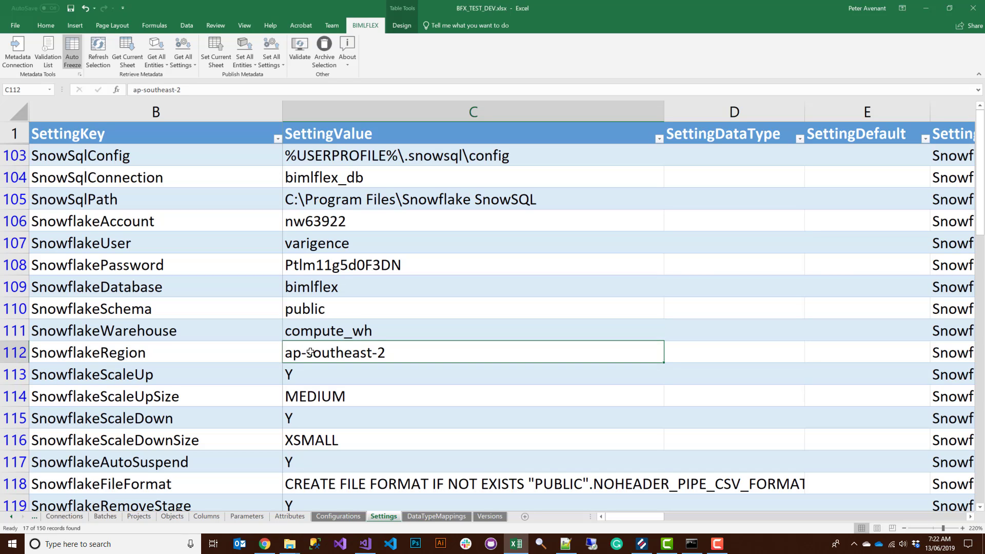
# Review the Snowflake scale-up, scale-down, size, auto-suspend, file format and remove-stage settings on the Settings sheet
pyautogui.scroll(-2, 332, 334)
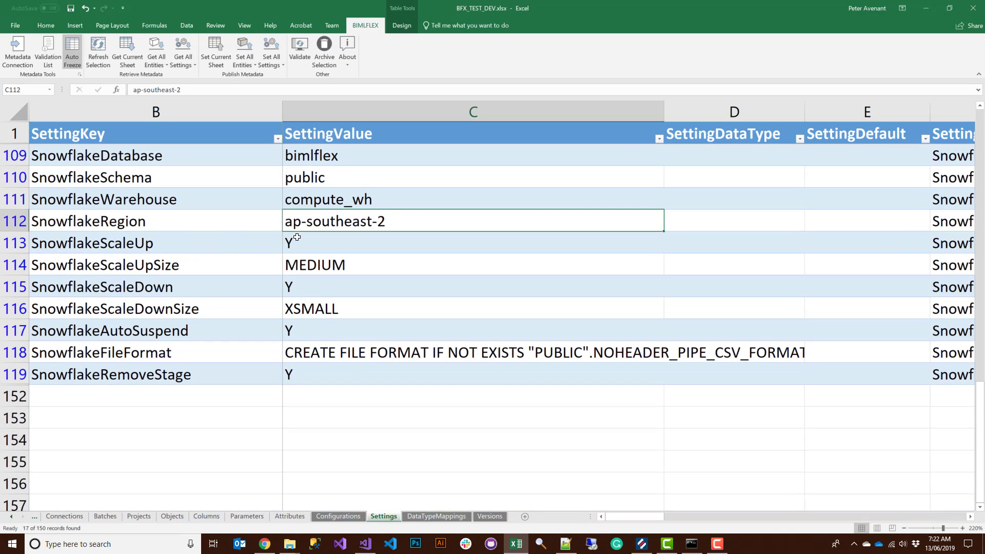
pyautogui.click(297, 241)
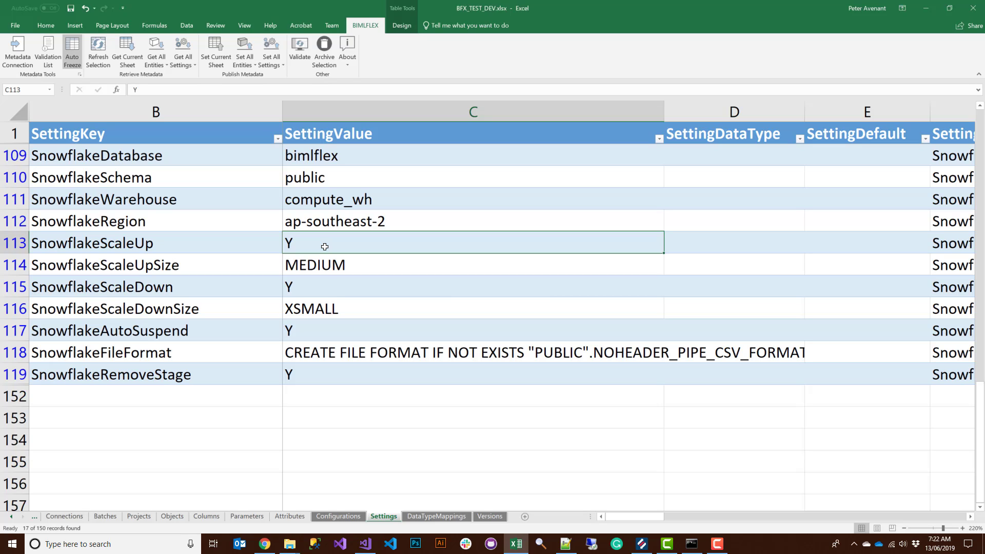
pyautogui.moveTo(169, 267); pyautogui.dragTo(160, 369)
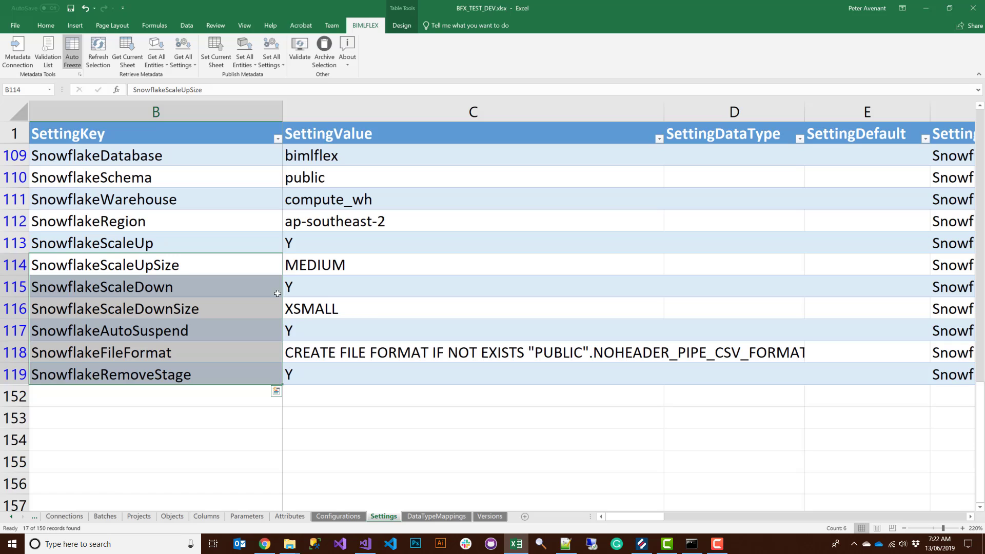
pyautogui.click(308, 241)
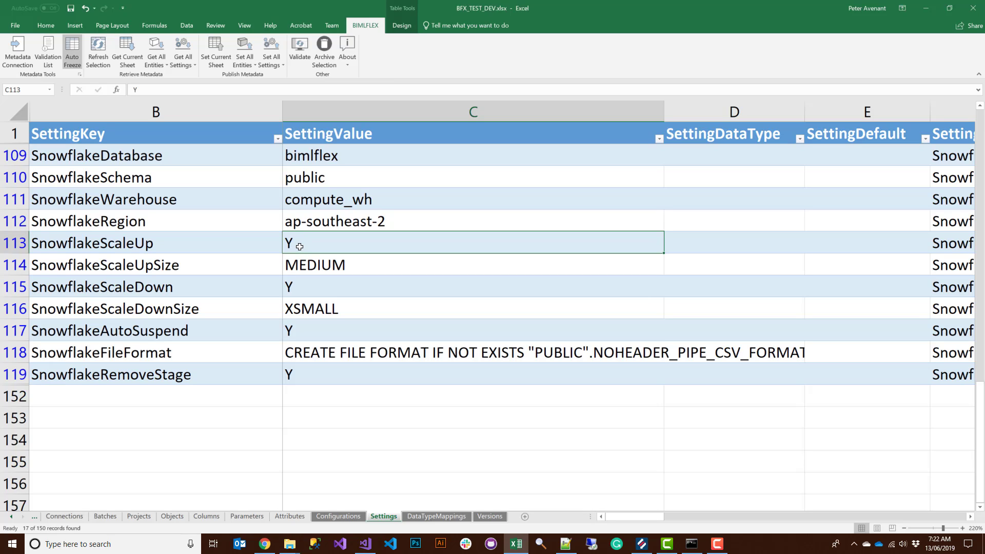
pyautogui.click(295, 269)
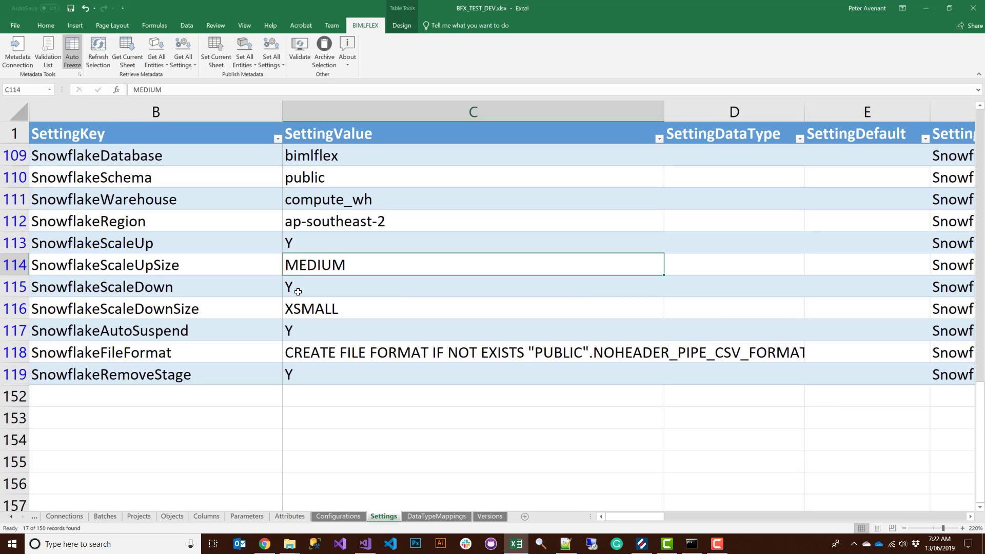
pyautogui.click(298, 291)
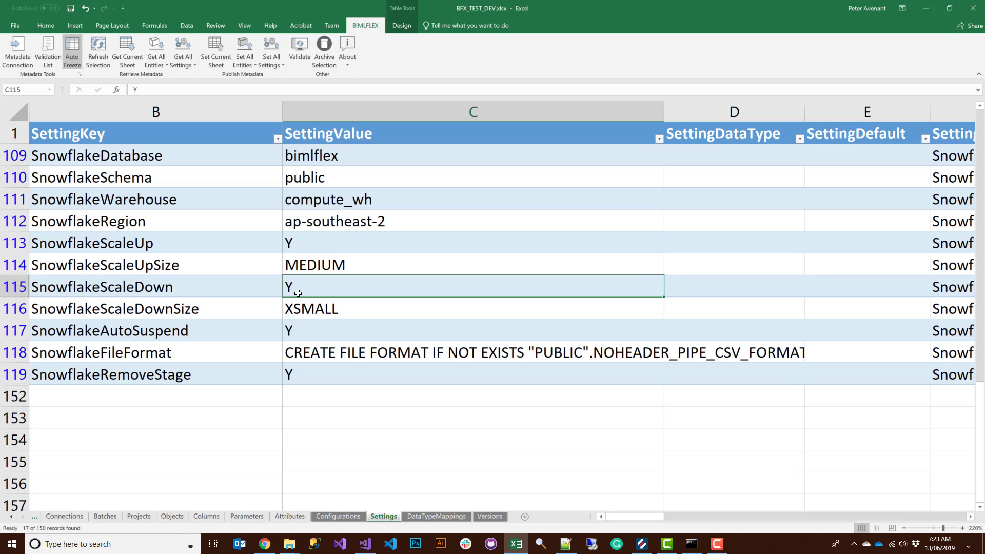
pyautogui.press('Down')
pyautogui.press('Down')
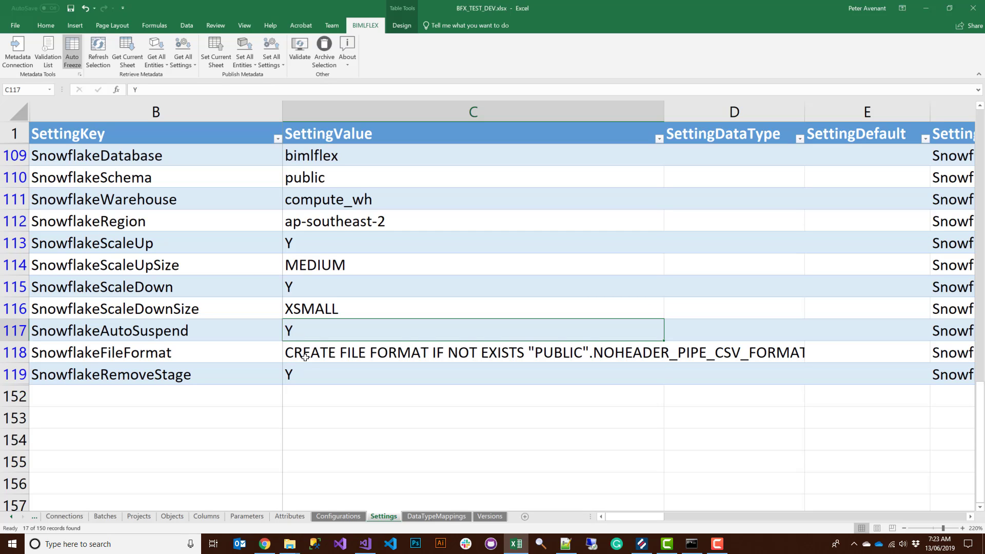
pyautogui.click(306, 355)
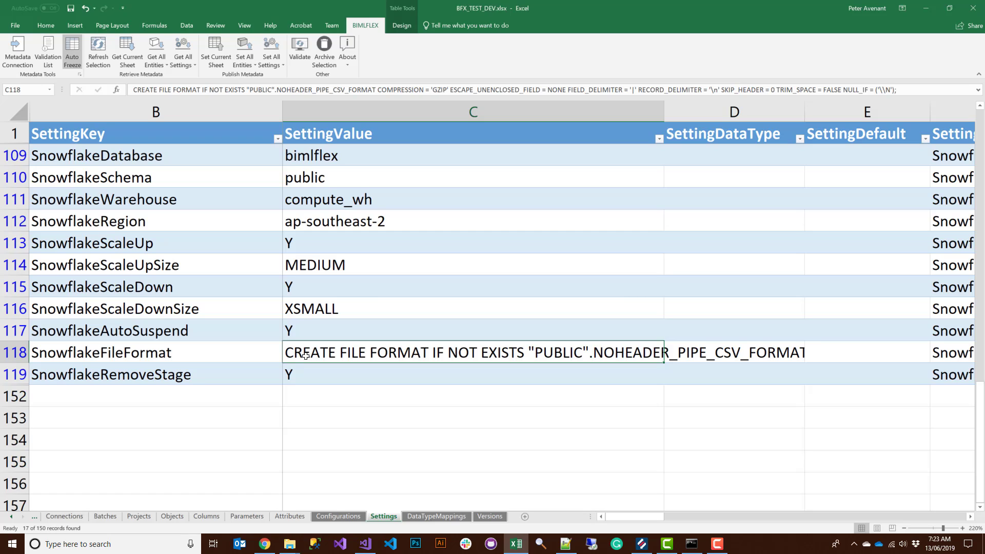
pyautogui.click(327, 377)
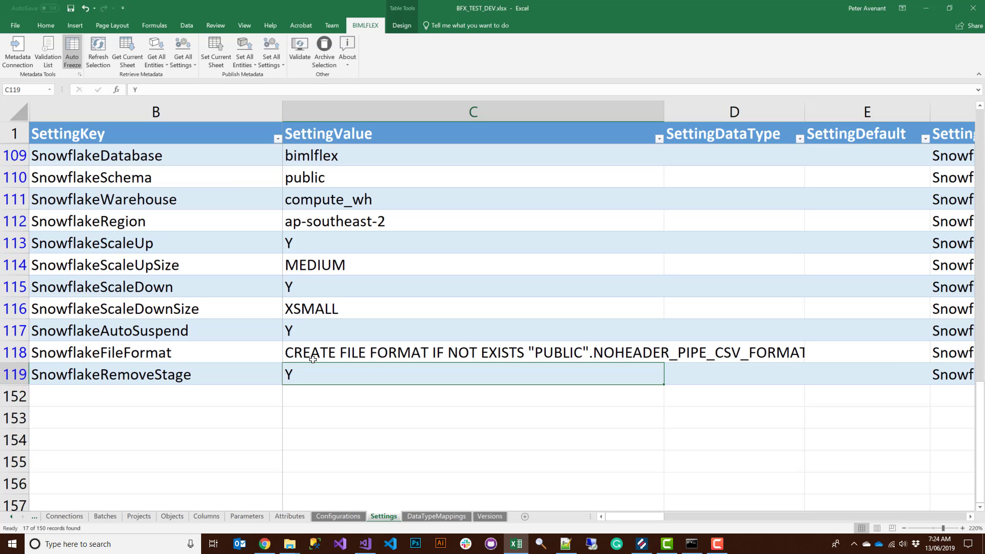
# Switch to the BimlFlex app, reload its metadata, and open the SnowflakeScaleUp setting in the Snowflake group
pyautogui.click(643, 545)
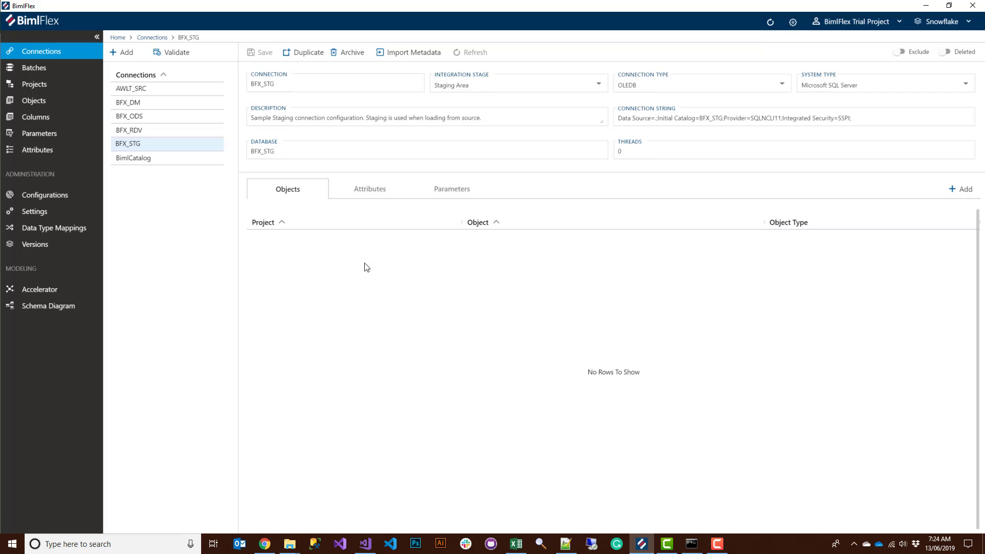
pyautogui.click(769, 24)
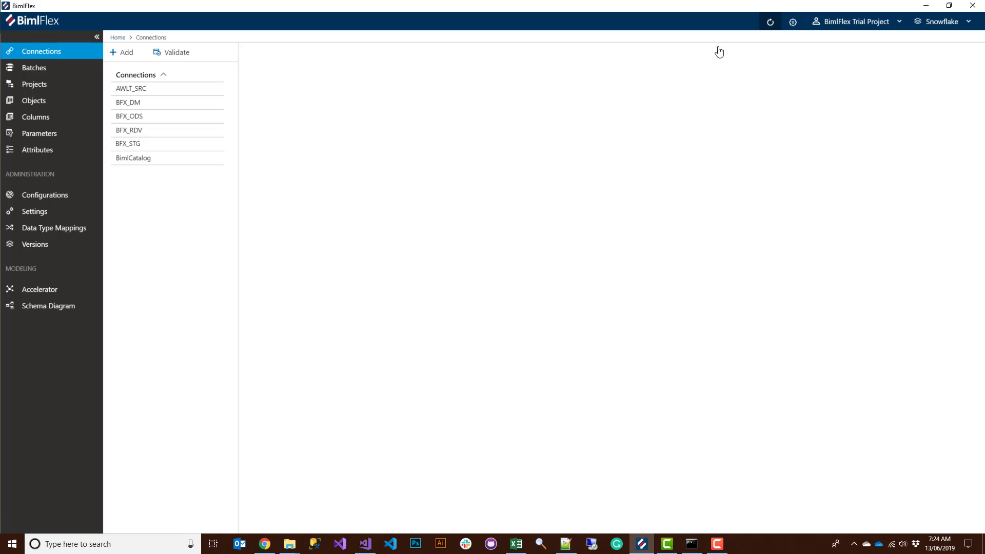
pyautogui.click(32, 212)
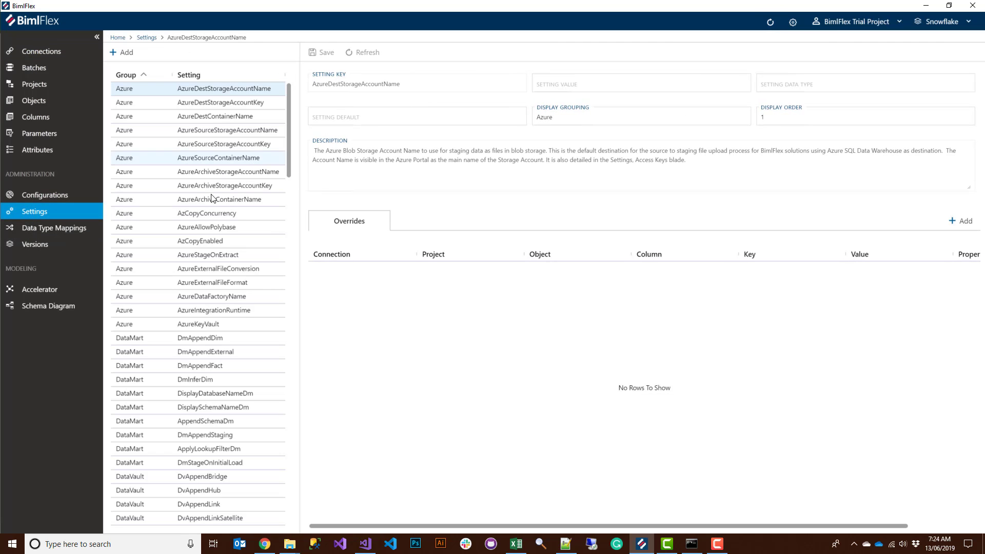
pyautogui.scroll(-20, 218, 209)
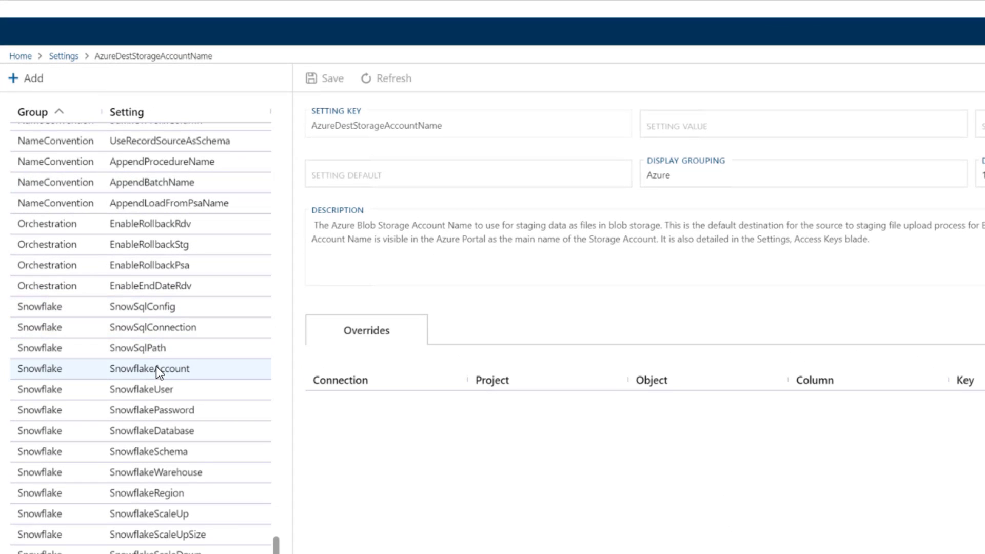
pyautogui.click(196, 519)
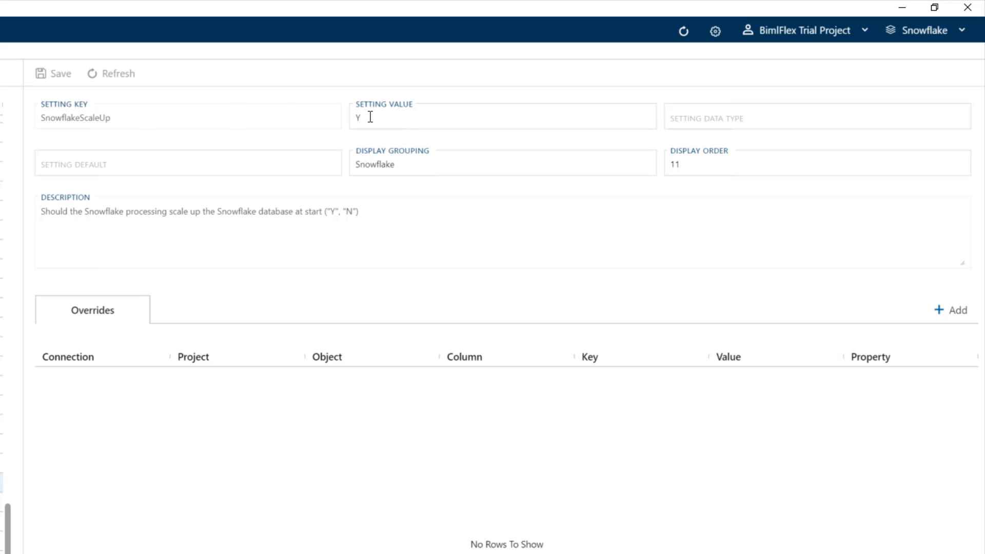
# Add and save a Batch override of SnowflakeScaleUp for LOAD_BFX_RDV, with the attribute property N
pyautogui.click(953, 311)
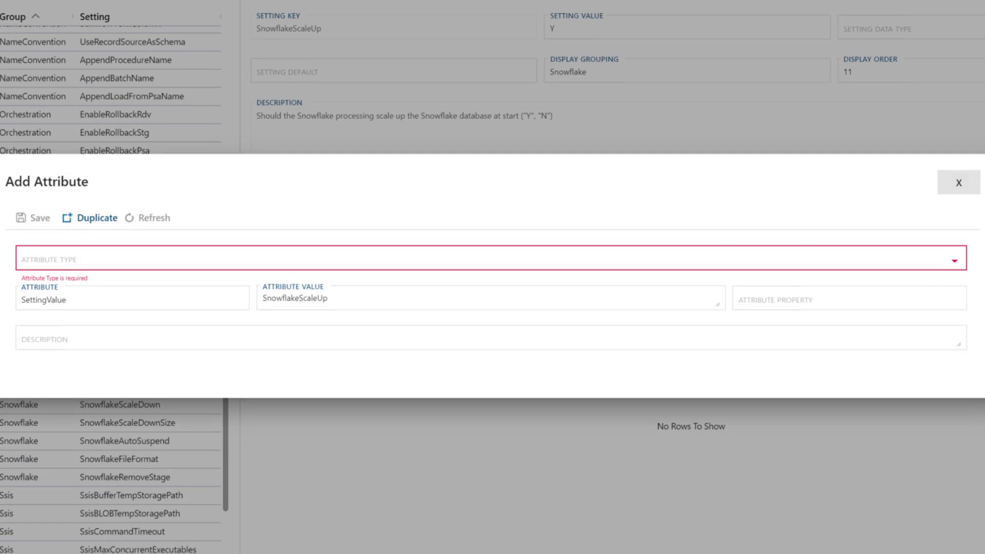
pyautogui.click(441, 264)
pyautogui.click(29, 263)
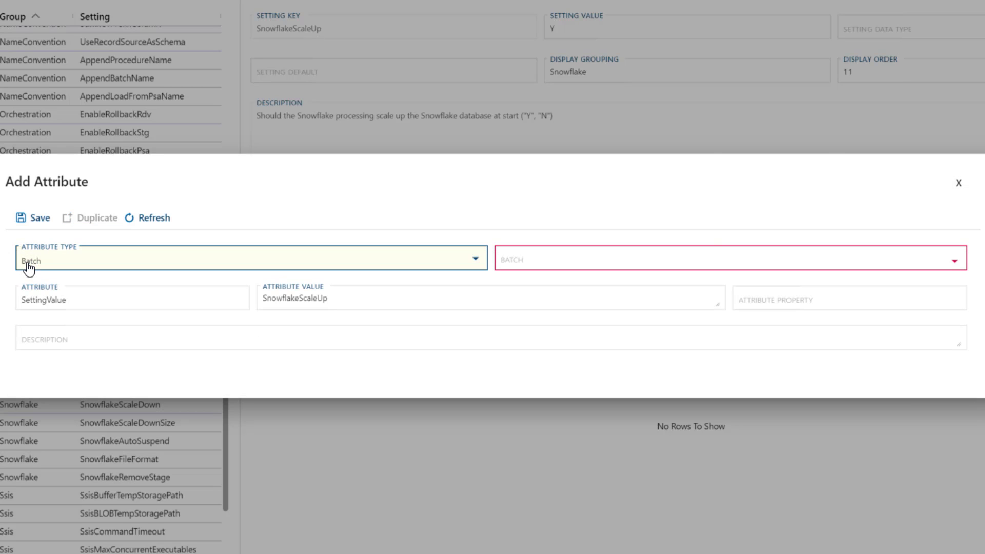
pyautogui.click(545, 259)
pyautogui.click(541, 313)
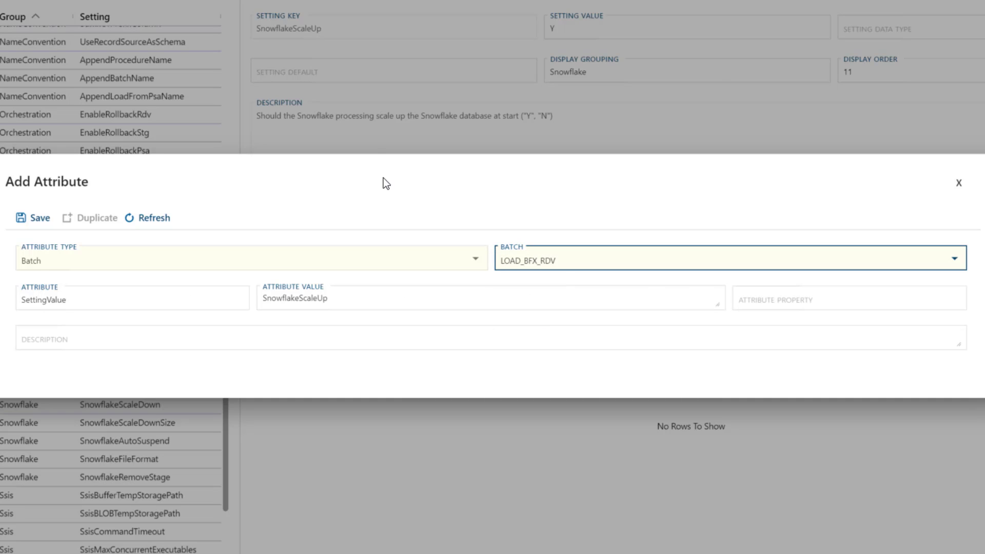
pyautogui.click(741, 295)
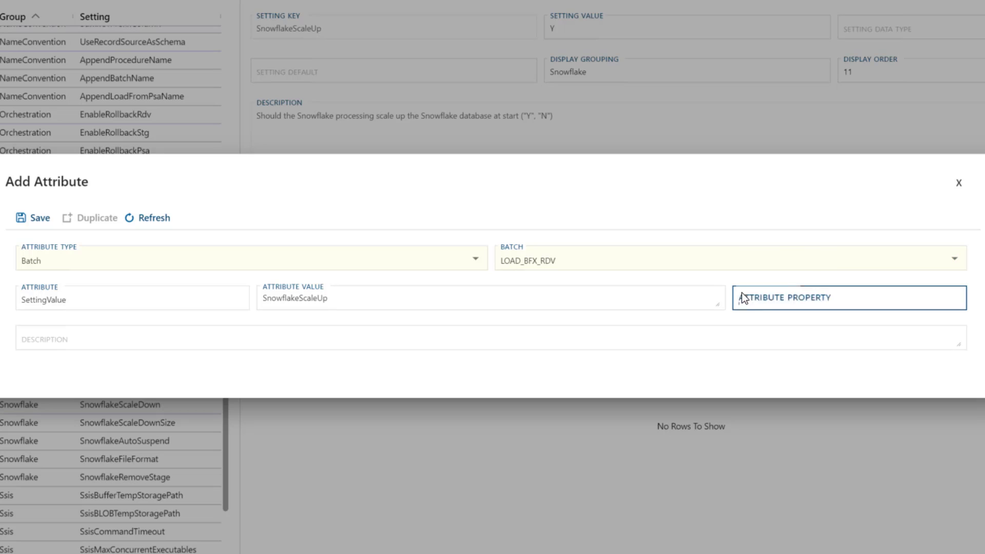
pyautogui.write('N')
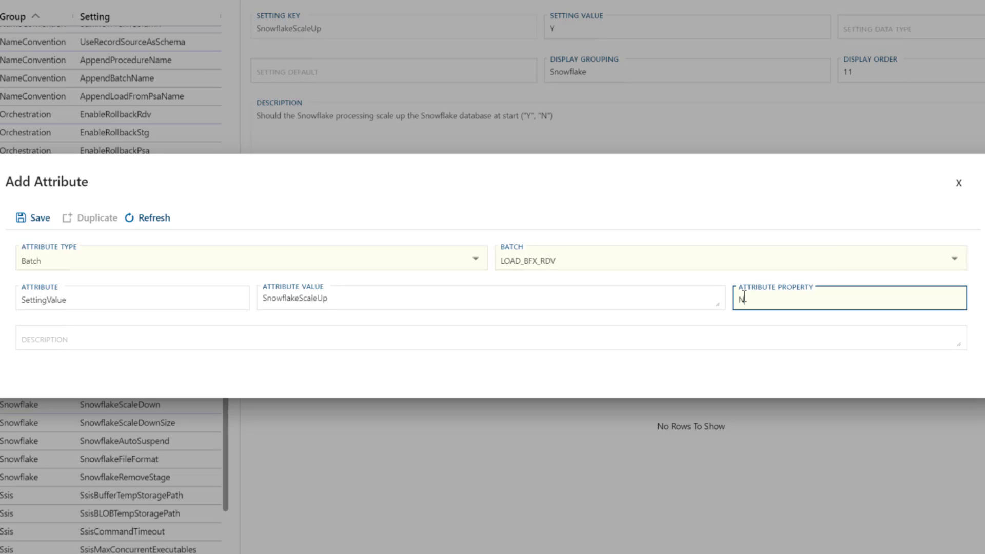
pyautogui.click(677, 336)
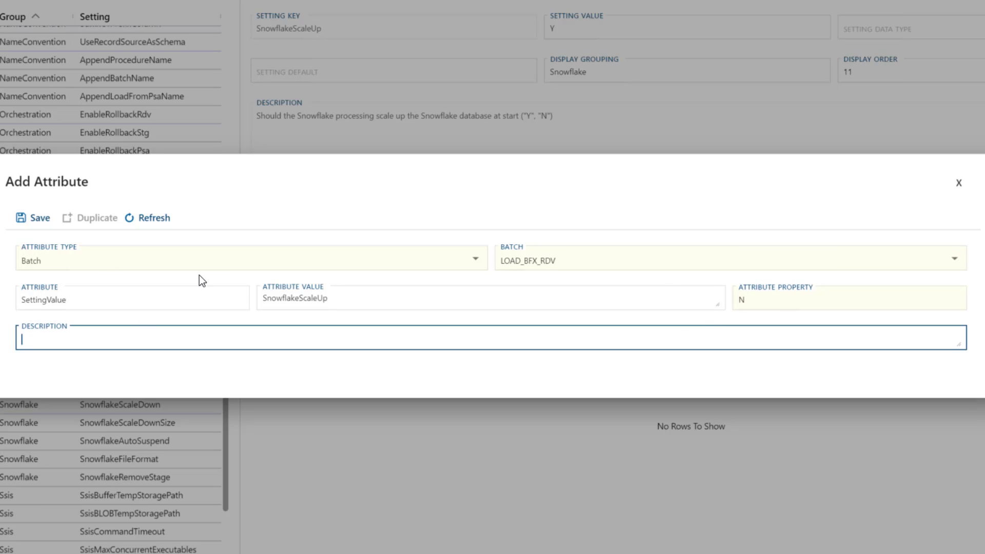
pyautogui.click(24, 219)
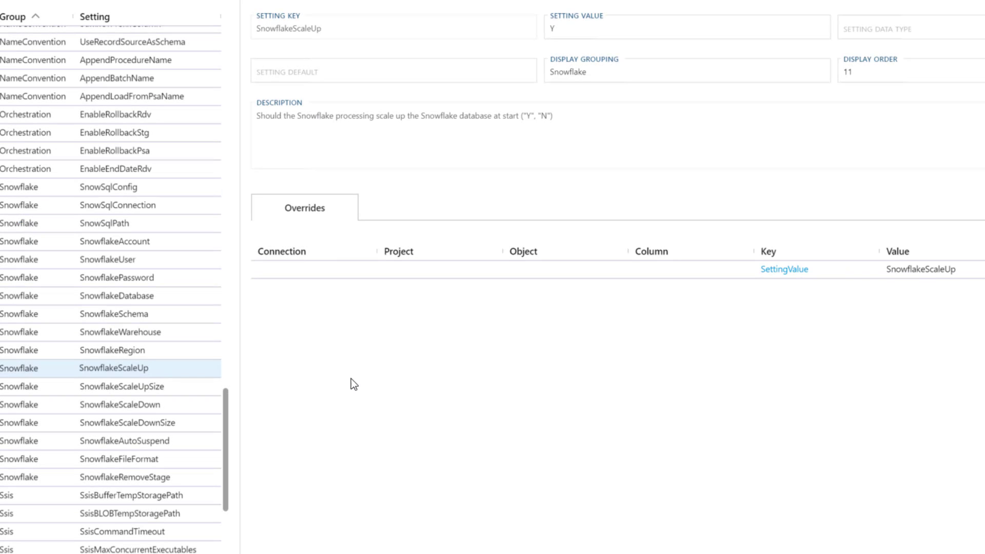